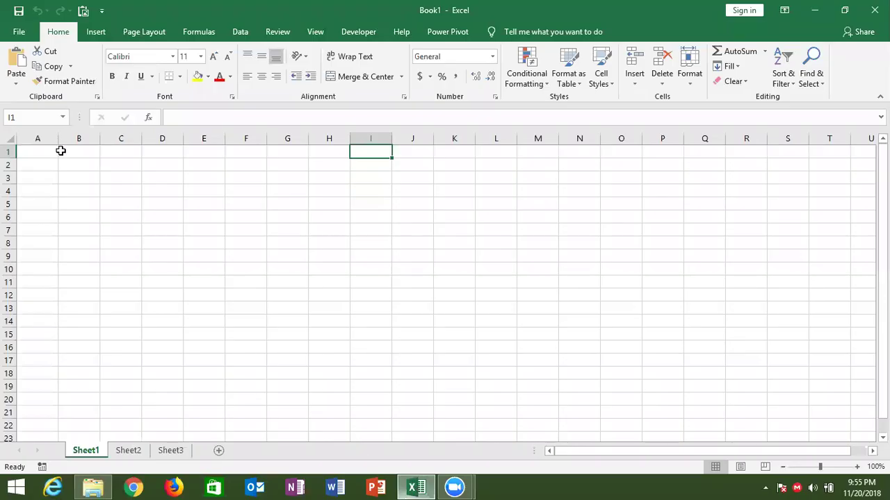
- Enter the headings VBA in G3, Loop in H4 and For in I5
{"action": "left_click", "coordinate": [250, 181]}
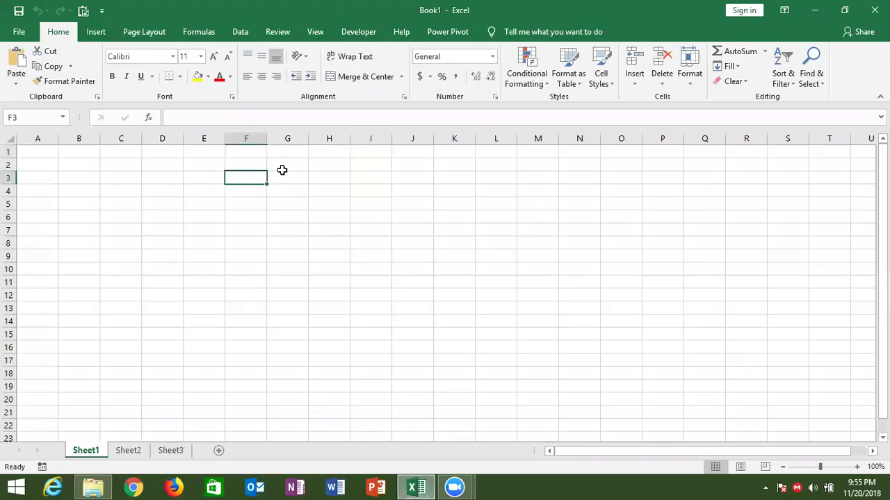
{"action": "left_click", "coordinate": [284, 173]}
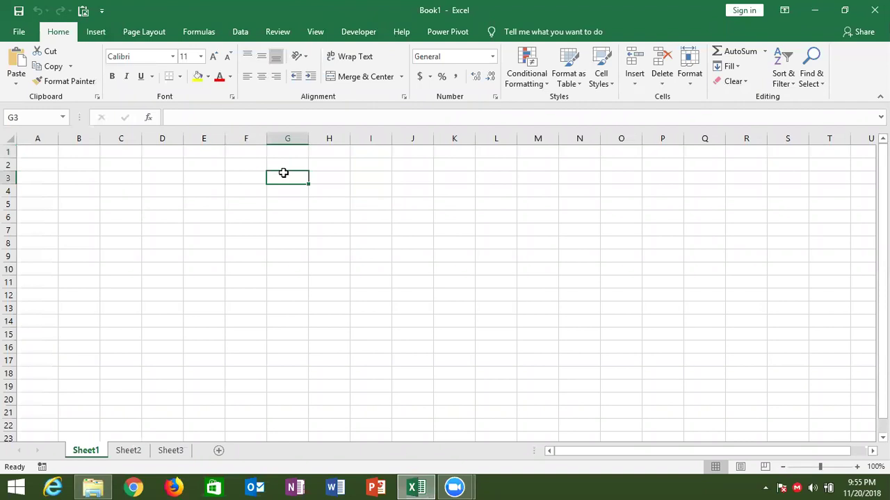
{"action": "type", "text": "VBA"}
{"action": "key", "text": "Return"}
{"action": "key", "text": "Right"}
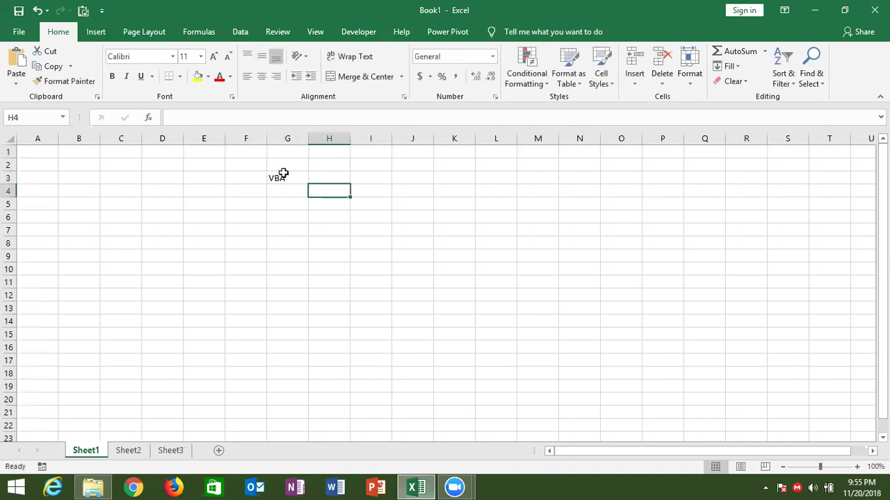
{"action": "type", "text": "Loop"}
{"action": "key", "text": "Return"}
{"action": "key", "text": "Right"}
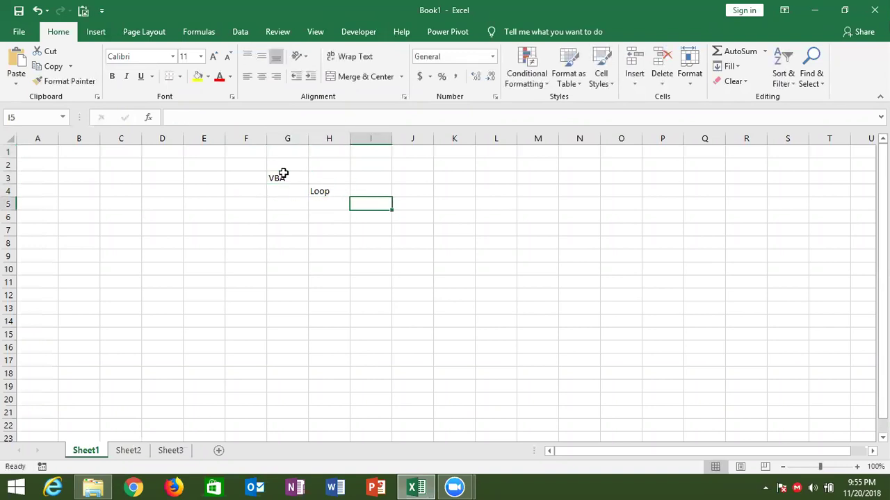
{"action": "type", "text": "For"}
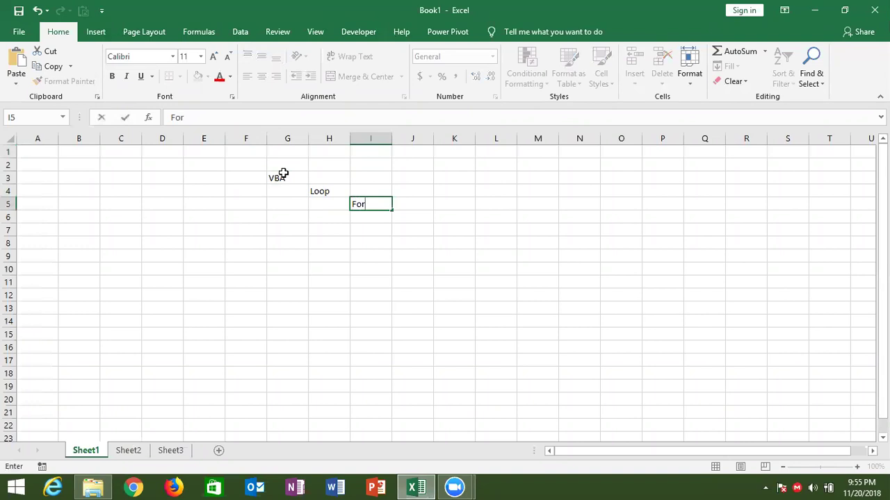
{"action": "key", "text": "Return"}
- Add the label Do in I9
{"action": "key", "text": "Left"}
{"action": "key", "text": "Left"}
{"action": "key", "text": "Down"}
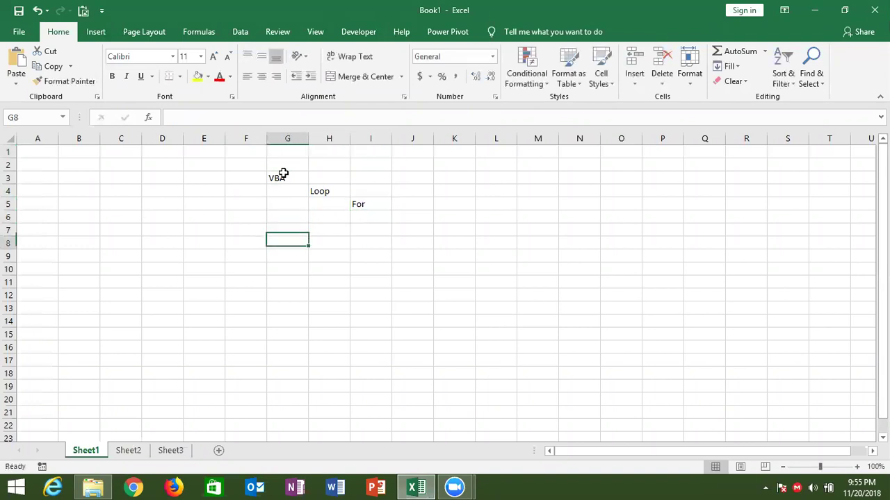
{"action": "key", "text": "Down"}
{"action": "key", "text": "Down"}
{"action": "key", "text": "Right"}
{"action": "key", "text": "Right"}
{"action": "type", "text": "Do"}
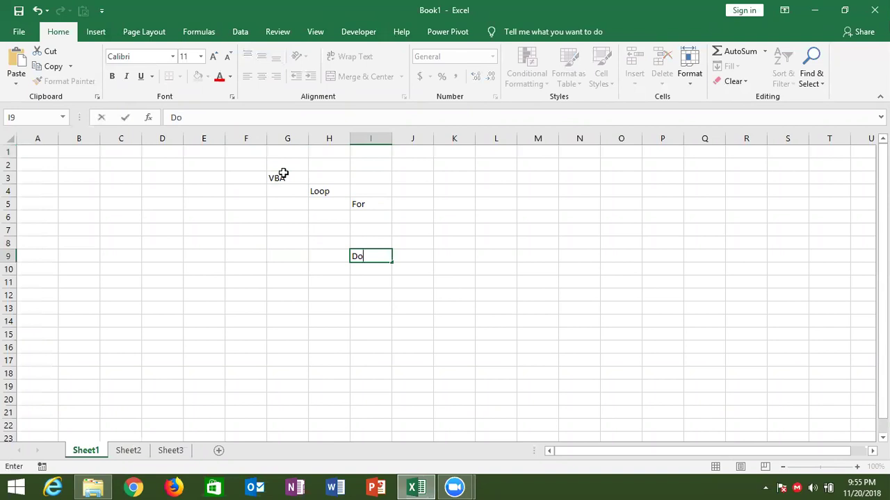
{"action": "left_click", "coordinate": [354, 203]}
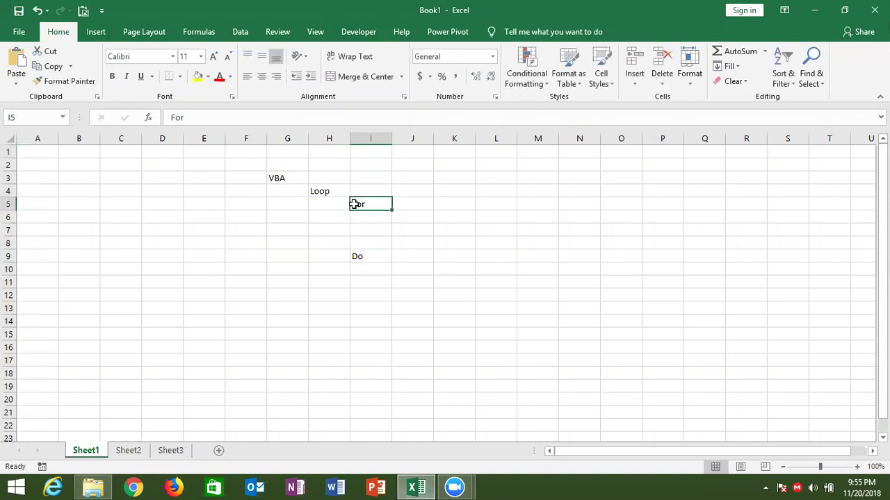
- Fill J5, J6, J9 and J10 with I, Each, While and Until beside For and Do
{"action": "left_click", "coordinate": [401, 204]}
{"action": "type", "text": "I"}
{"action": "key", "text": "Return"}
{"action": "type", "text": "Each"}
{"action": "key", "text": "Return"}
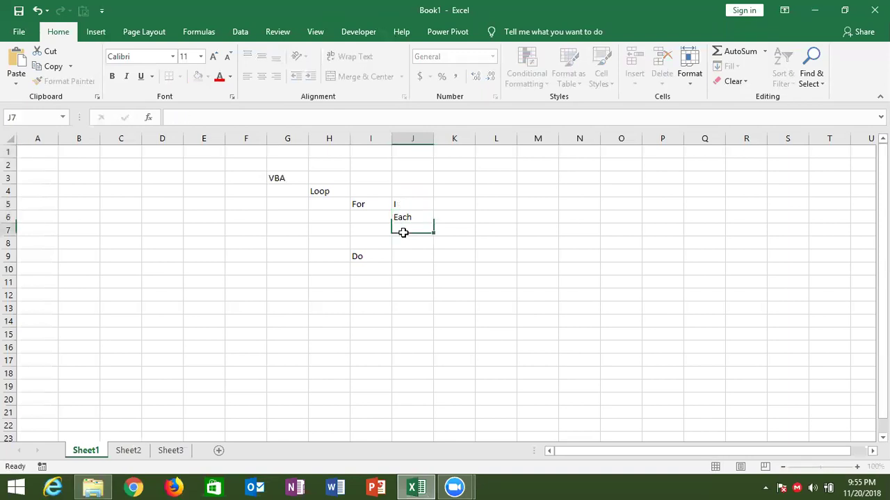
{"action": "left_click", "coordinate": [401, 258]}
{"action": "type", "text": "While"}
{"action": "key", "text": "Return"}
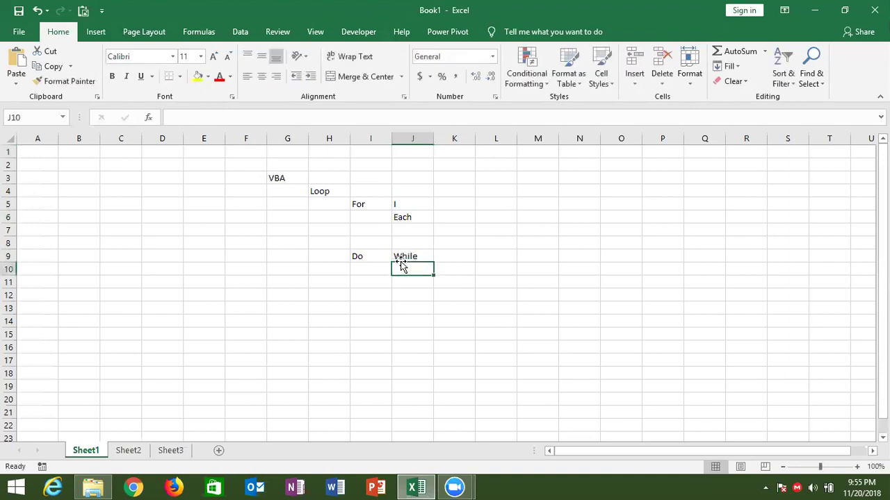
{"action": "type", "text": "Until"}
{"action": "left_click", "coordinate": [419, 291]}
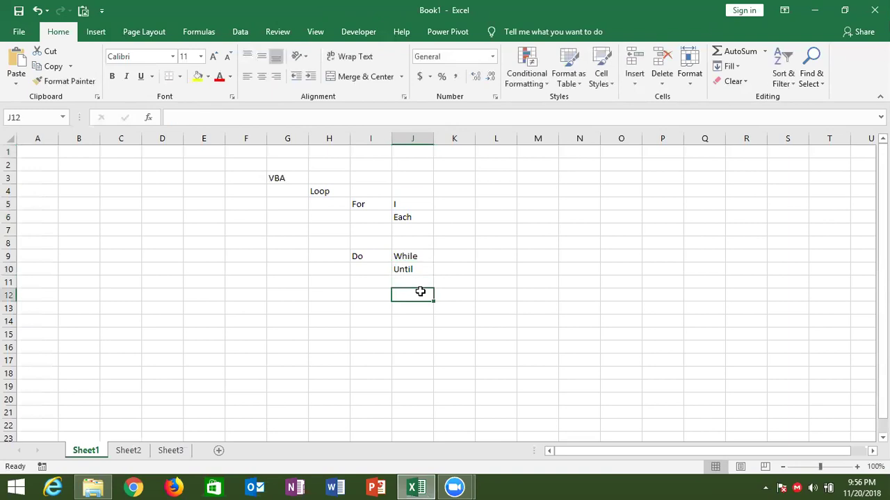
- Select the Do While/Until and For I/Each label cells
{"action": "mouse_move", "coordinate": [413, 257]}
{"action": "left_mouse_down"}
{"action": "mouse_move", "coordinate": [411, 266]}
{"action": "mouse_move", "coordinate": [377, 265]}
{"action": "left_mouse_up"}
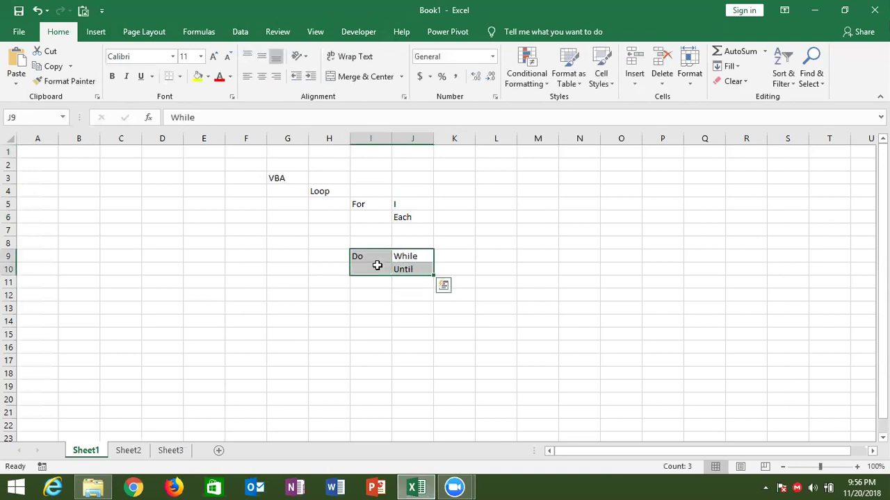
{"action": "left_click_drag", "start_coordinate": [367, 202], "coordinate": [410, 201]}
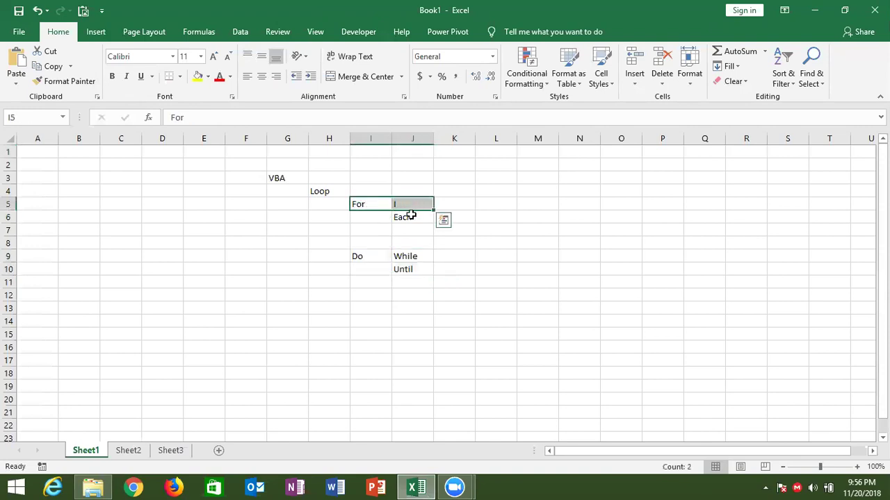
{"action": "left_click", "coordinate": [410, 216]}
{"action": "left_click_drag", "start_coordinate": [377, 216], "coordinate": [401, 216]}
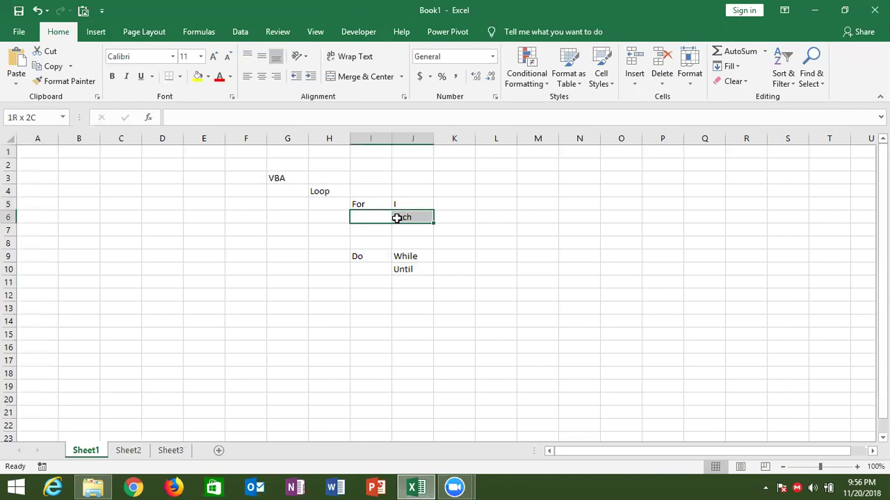
- On Sheet2, fill A1:I14 with =RANDBETWEEN(10,90)
{"action": "left_click", "coordinate": [129, 452]}
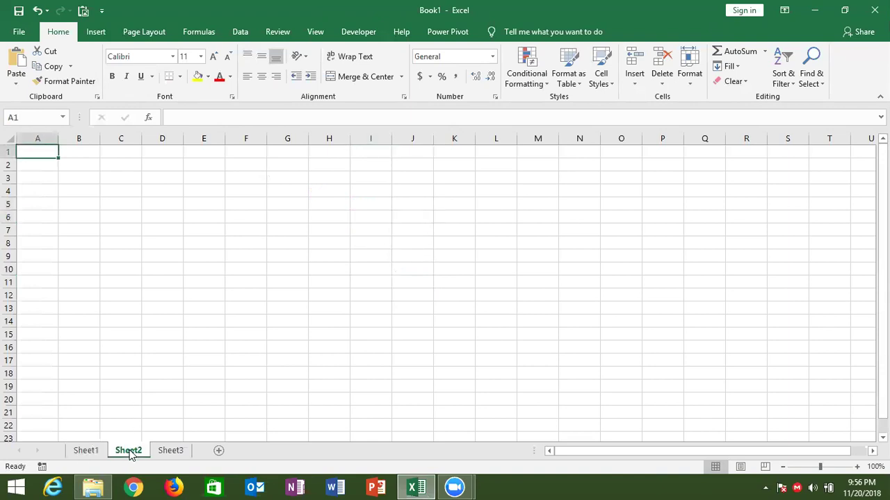
{"action": "type", "text": "="}
{"action": "type", "text": "ra"}
{"action": "key", "text": "Down"}
{"action": "key", "text": "Down"}
{"action": "key", "text": "Tab"}
{"action": "type", "text": "10,90"}
{"action": "key", "text": "Return"}
{"action": "key", "text": "Up"}
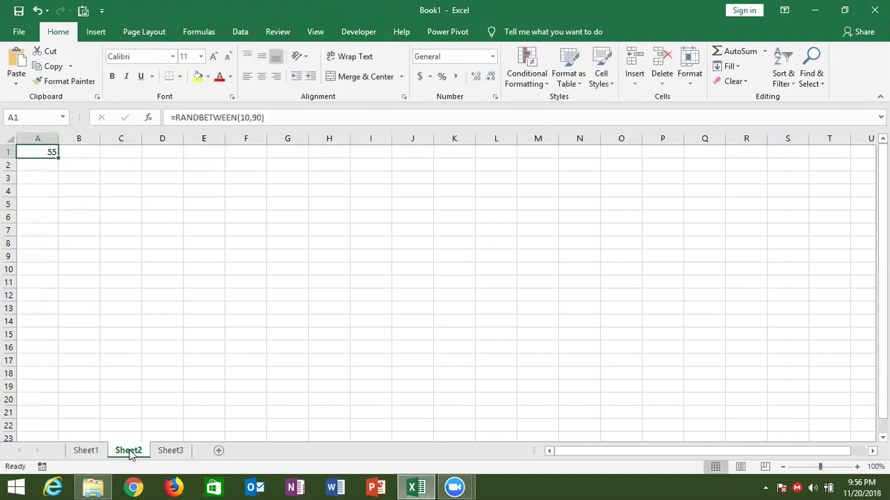
{"action": "key", "text": "shift+Down"}
{"action": "key", "text": "shift+Right"}
{"action": "key", "text": "shift+Right"}
{"action": "key", "text": "shift+Right"}
{"action": "key", "text": "shift+Right"}
{"action": "key", "text": "shift+Down"}
{"action": "key", "text": "shift+Down"}
{"action": "key", "text": "shift+Down"}
{"action": "key", "text": "shift+Down"}
{"action": "key", "text": "shift+Down"}
{"action": "key", "text": "shift+Down"}
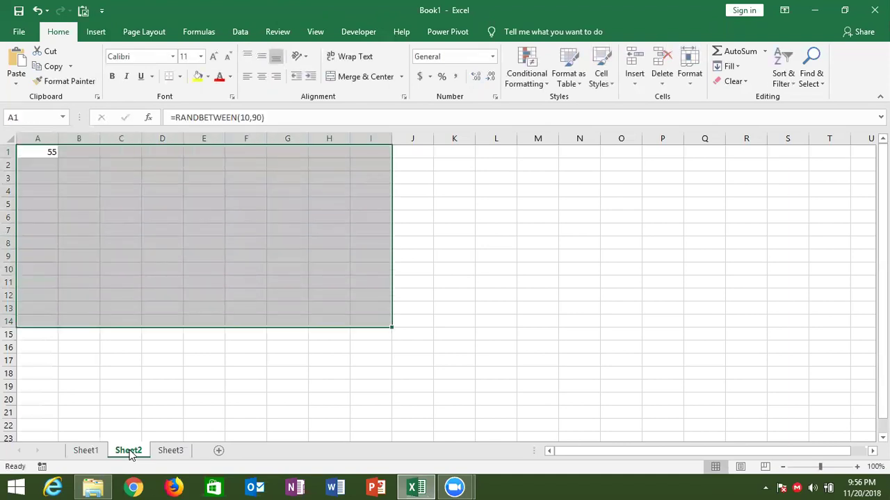
{"action": "key", "text": "ctrl+r"}
{"action": "key", "text": "ctrl+d"}
- Replace the A1:I14 formulas with their static values using Paste Values
{"action": "key", "text": "ctrl+c"}
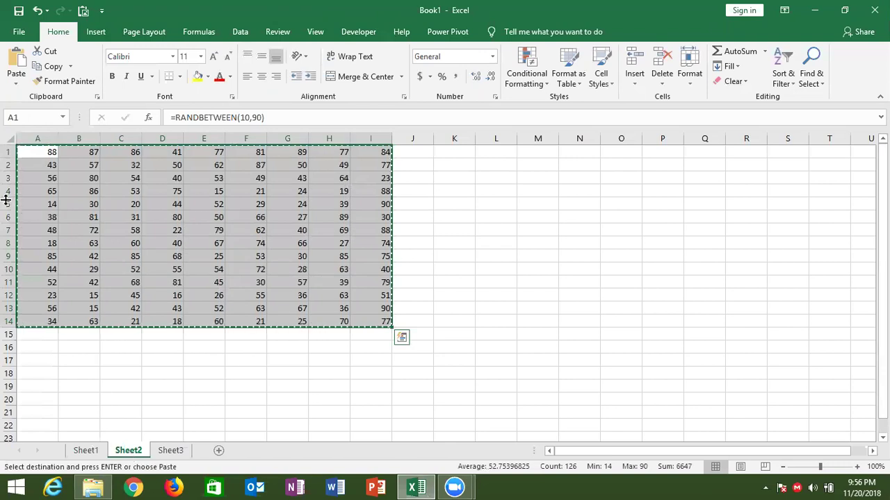
{"action": "left_click", "coordinate": [16, 82]}
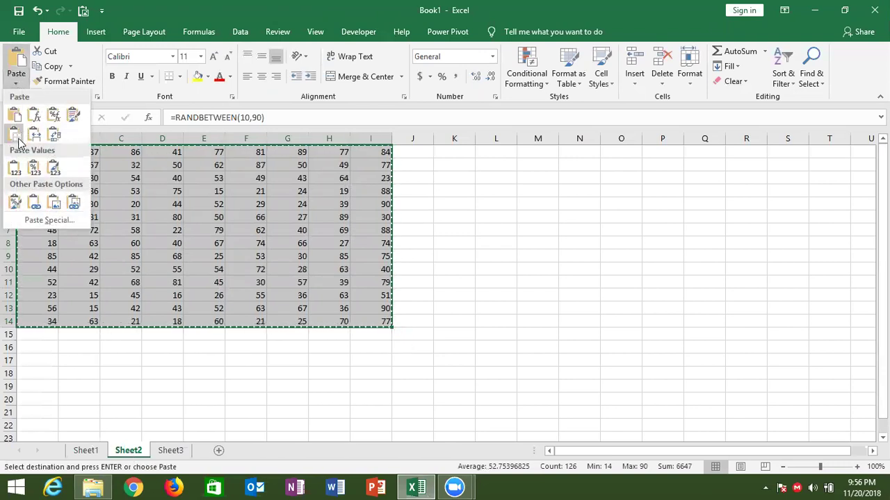
{"action": "left_click", "coordinate": [15, 168]}
{"action": "key", "text": "Escape"}
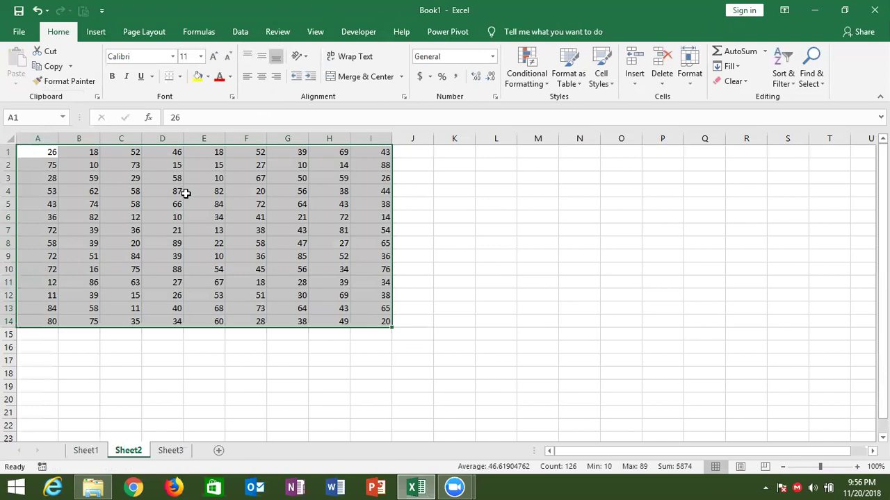
{"action": "left_click", "coordinate": [209, 178]}
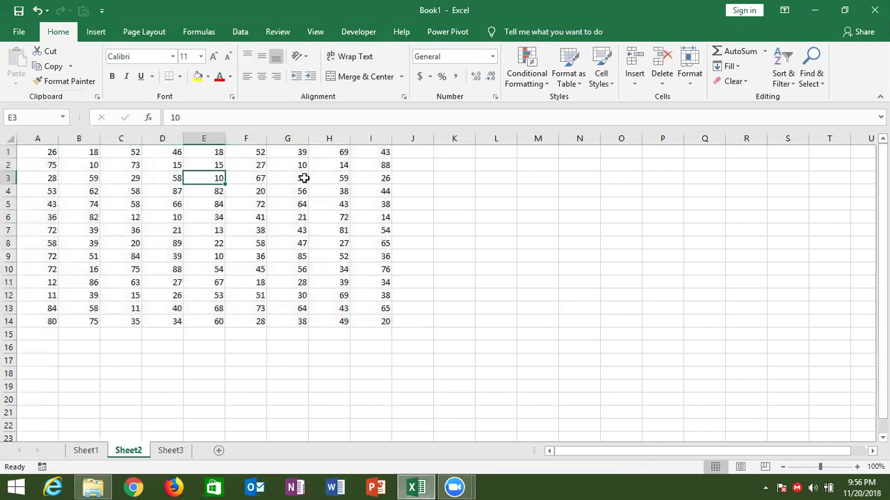
{"action": "left_click_drag", "start_coordinate": [166, 167], "coordinate": [304, 219]}
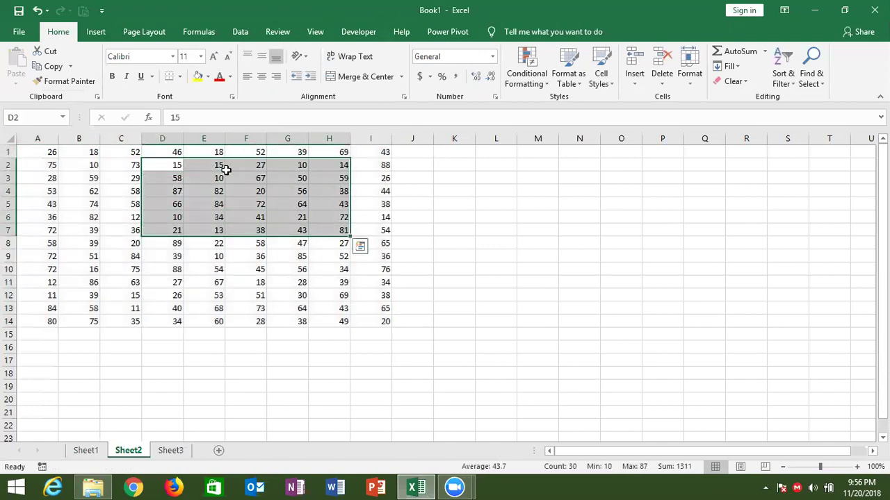
{"action": "left_click", "coordinate": [198, 78]}
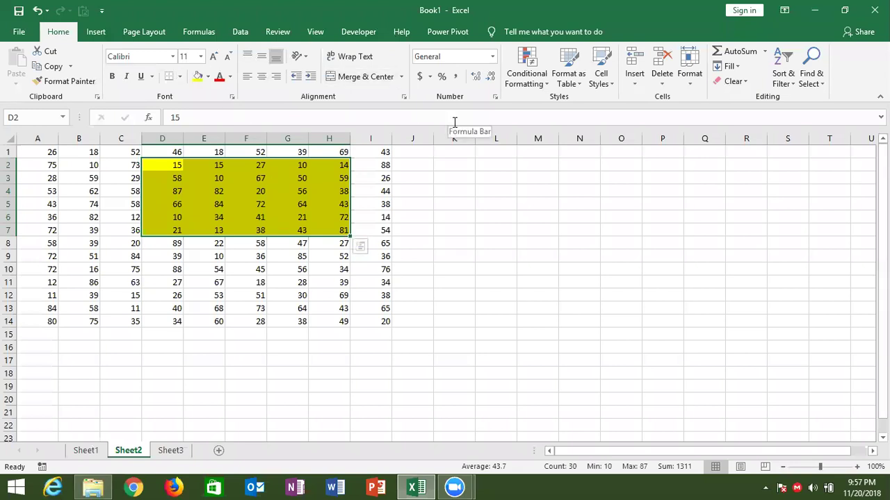
{"action": "key", "text": "ctrl+z"}
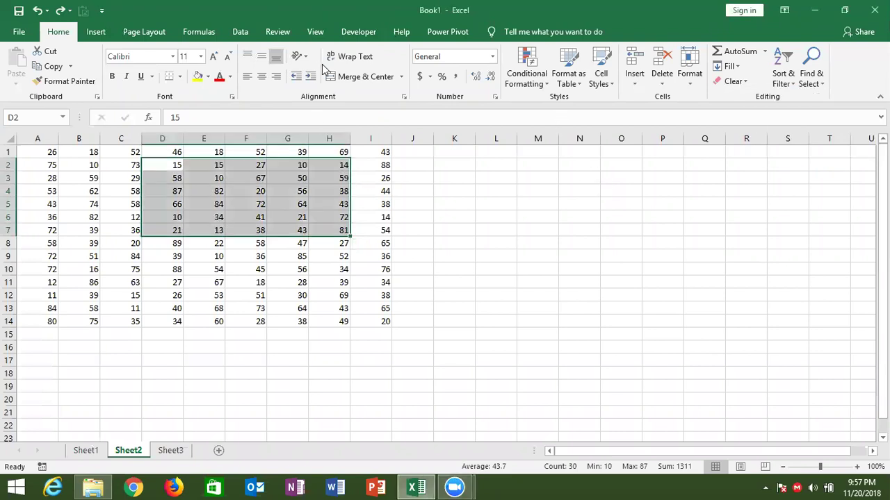
{"action": "left_click", "coordinate": [196, 207]}
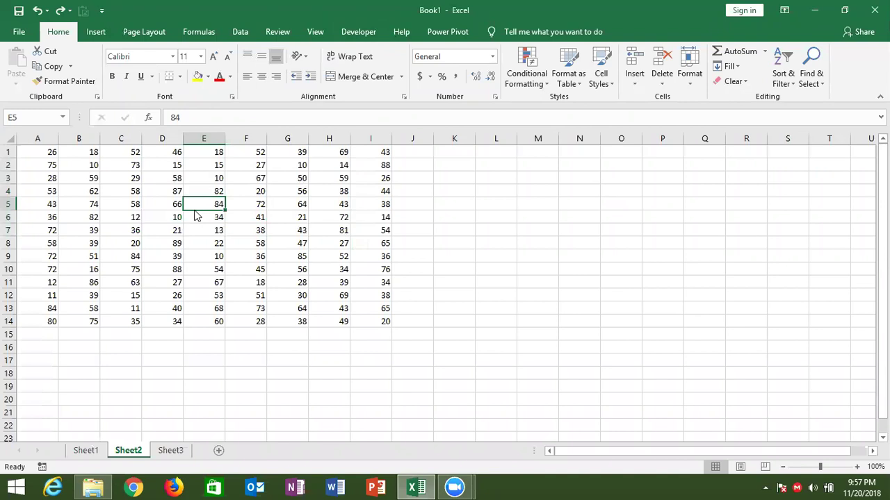
{"action": "mouse_move", "coordinate": [48, 150]}
{"action": "left_mouse_down"}
{"action": "mouse_move", "coordinate": [317, 180]}
{"action": "mouse_move", "coordinate": [363, 318]}
{"action": "left_mouse_up"}
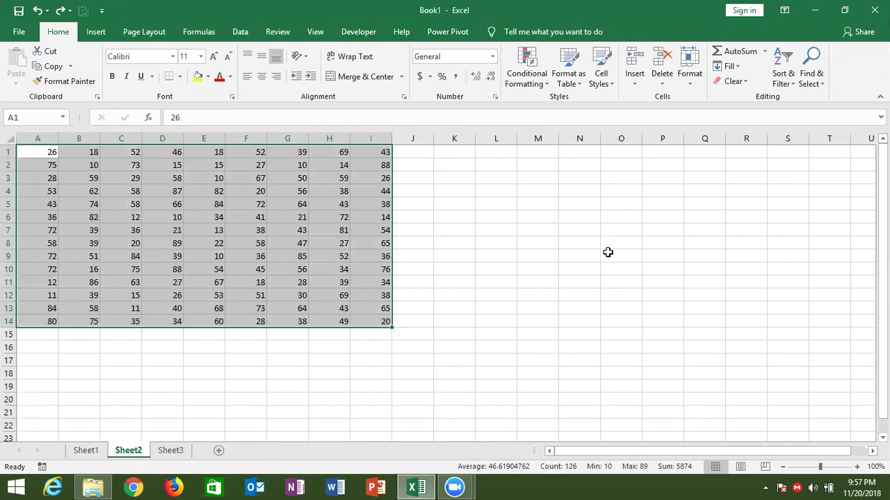
{"action": "left_click", "coordinate": [460, 151]}
{"action": "left_click_drag", "start_coordinate": [460, 151], "coordinate": [467, 260]}
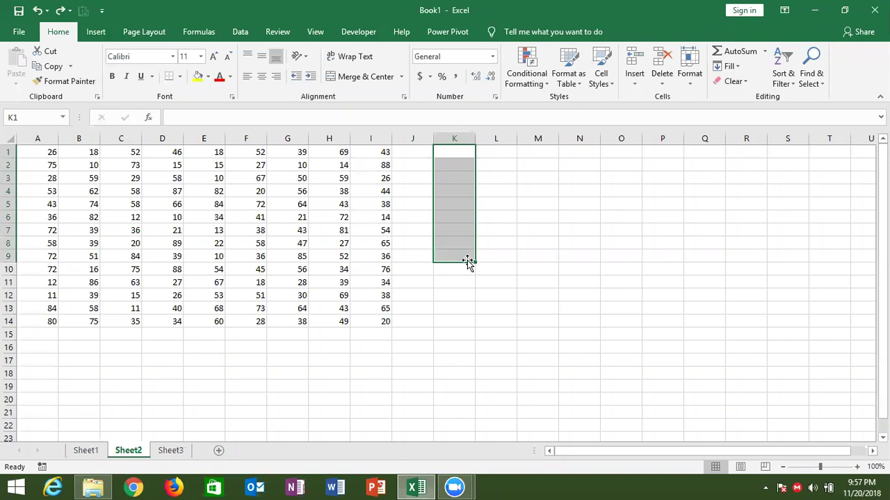
{"action": "left_click", "coordinate": [178, 189]}
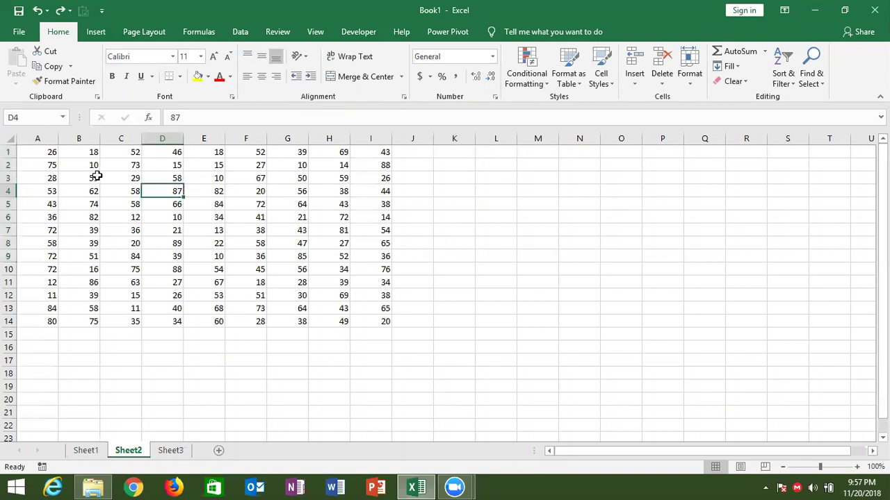
{"action": "left_click_drag", "start_coordinate": [27, 151], "coordinate": [380, 319]}
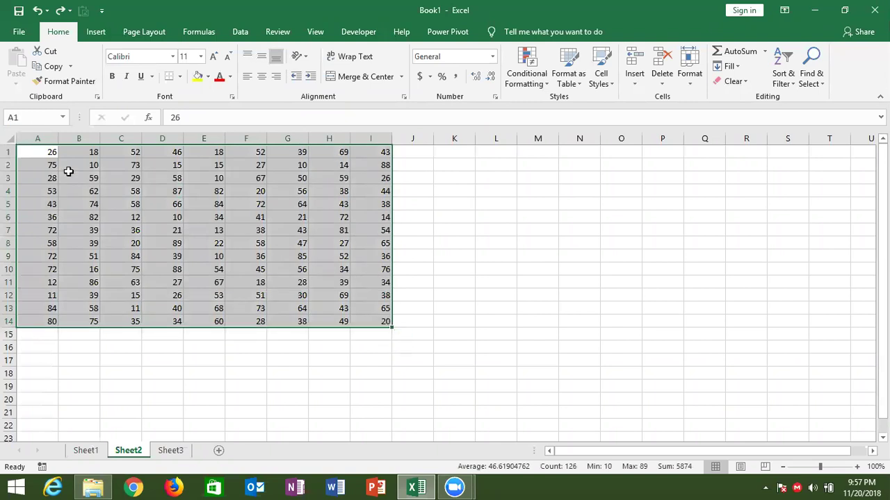
{"action": "left_click_drag", "start_coordinate": [67, 174], "coordinate": [215, 247]}
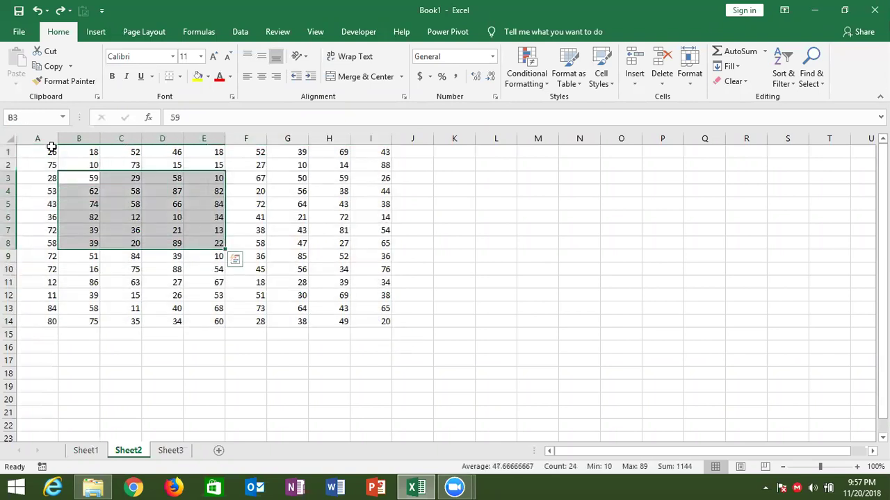
{"action": "left_click_drag", "start_coordinate": [46, 148], "coordinate": [387, 319]}
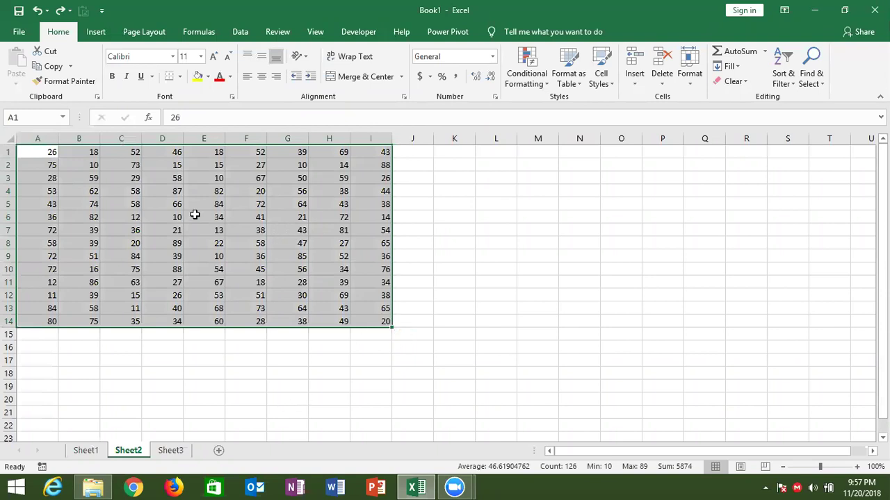
{"action": "left_click_drag", "start_coordinate": [98, 169], "coordinate": [300, 268]}
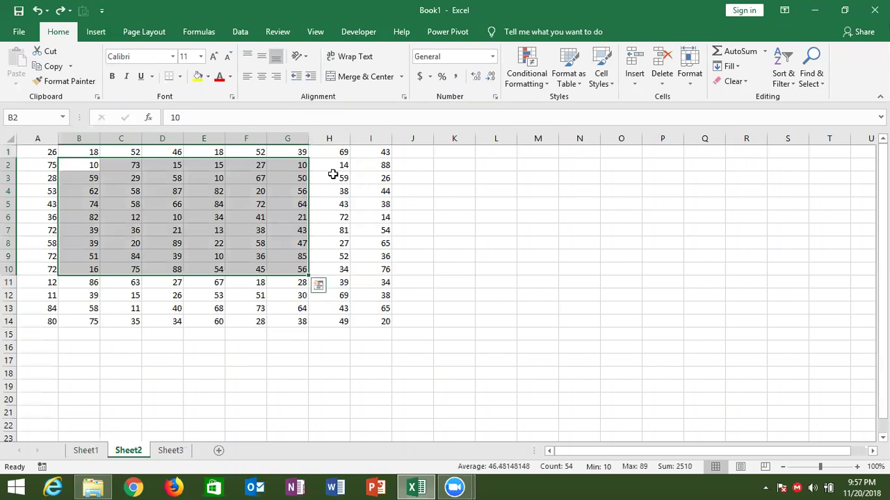
{"action": "left_click_drag", "start_coordinate": [463, 156], "coordinate": [464, 247]}
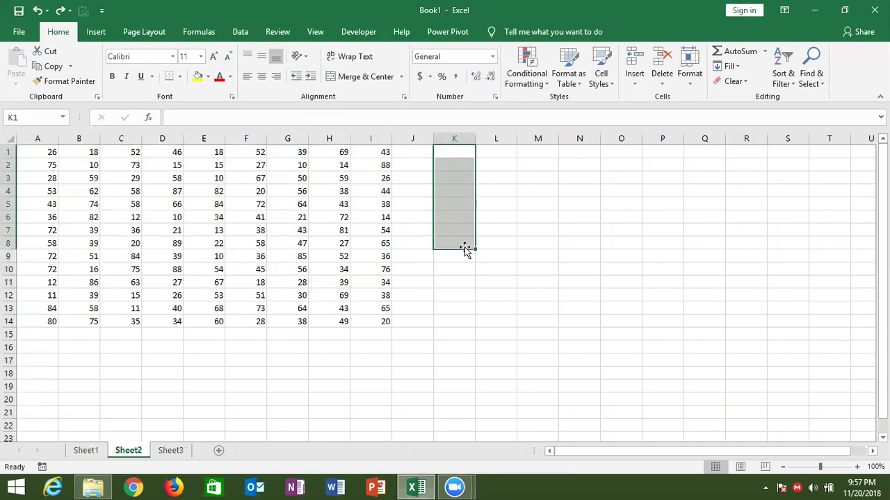
- Open the Visual Basic editor, insert a new module and start the Sub rr() procedure
{"action": "left_click", "coordinate": [358, 31]}
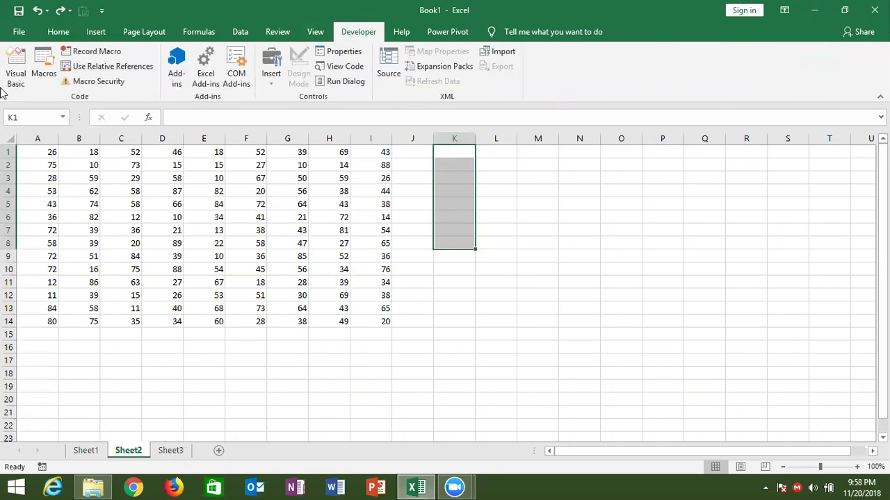
{"action": "left_click", "coordinate": [12, 84]}
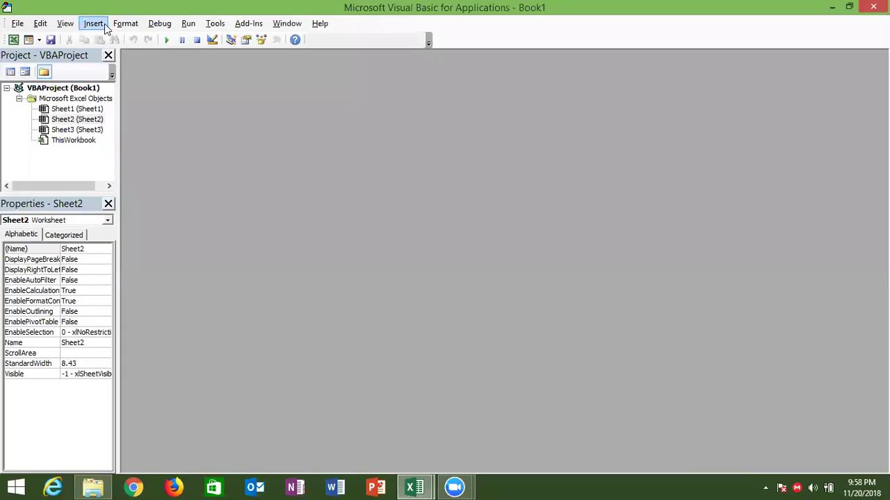
{"action": "left_click", "coordinate": [93, 23]}
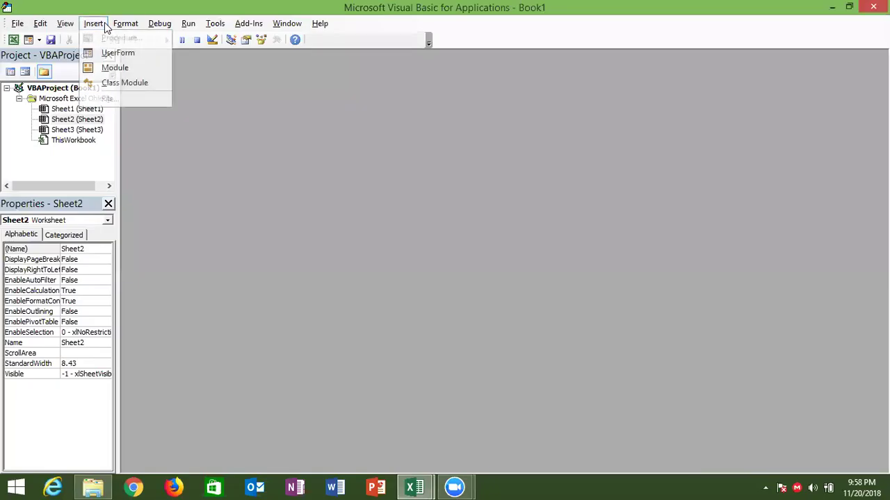
{"action": "left_click", "coordinate": [117, 67]}
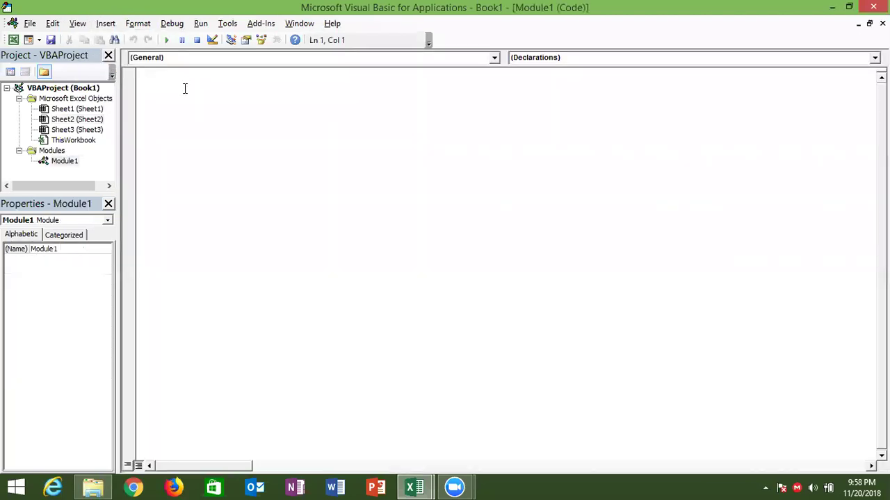
{"action": "type", "text": "sub"}
{"action": "type", "text": "rr("}
{"action": "key", "text": "Return"}
{"action": "key", "text": "Return"}
{"action": "key", "text": "Return"}
{"action": "key", "text": "Return"}
{"action": "key", "text": "Return"}
{"action": "key", "text": "Up"}
{"action": "key", "text": "Up"}
{"action": "key", "text": "Up"}
{"action": "key", "text": "Return"}
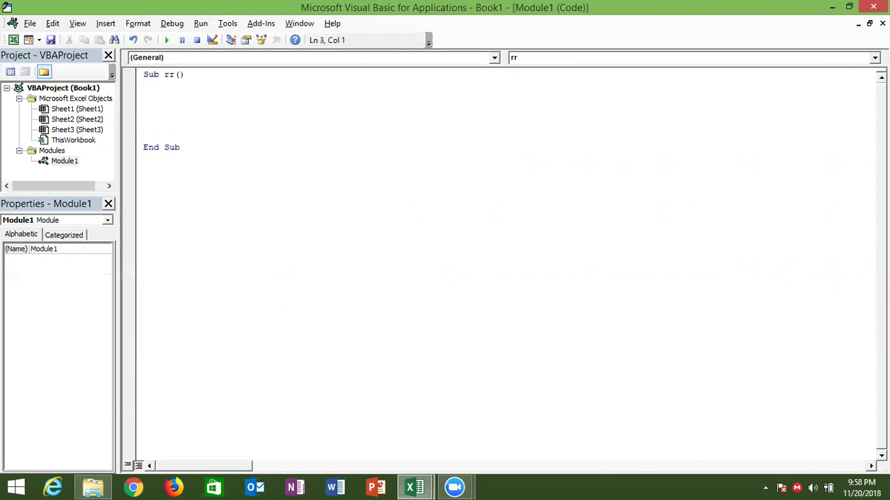
{"action": "key", "text": "alt+F11"}
{"action": "key", "text": "alt+F11"}
- Declare r as Range and begin a For Each r In Selection loop
{"action": "type", "text": "dim r as ra"}
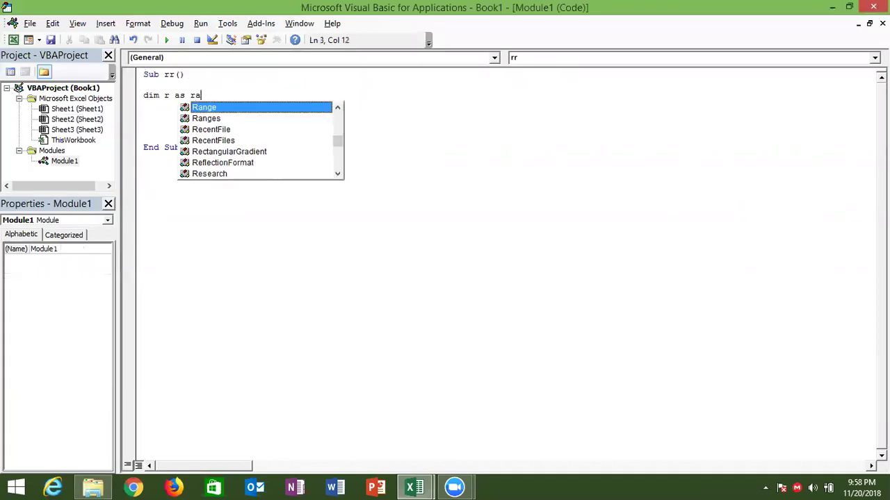
{"action": "key", "text": "Tab"}
{"action": "key", "text": "Return"}
{"action": "key", "text": "Return"}
{"action": "type", "text": "fo"}
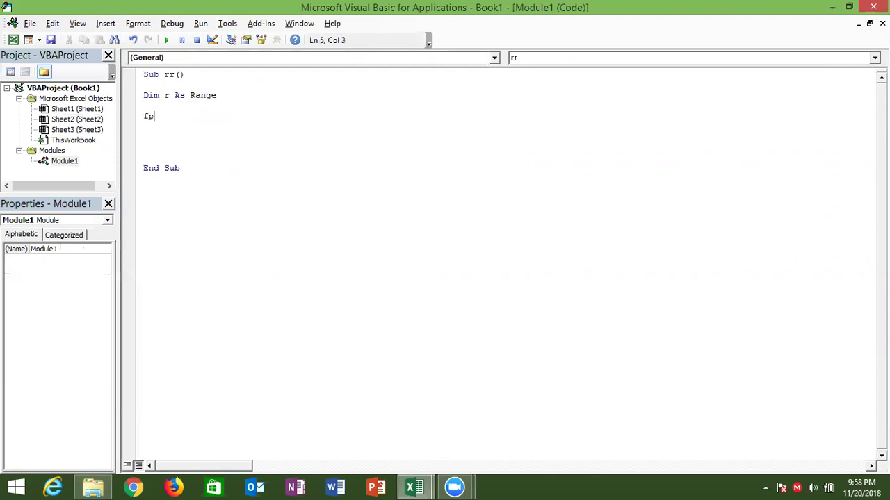
{"action": "type", "text": "r "}
{"action": "type", "text": "i "}
{"action": "type", "text": "="}
{"action": "key", "text": "BackSpace"}
{"action": "key", "text": "BackSpace"}
{"action": "key", "text": "BackSpace"}
{"action": "type", "text": "each "}
{"action": "type", "text": "r "}
{"action": "type", "text": "in selection"}
{"action": "key", "text": "Return"}
{"action": "key", "text": "Return"}
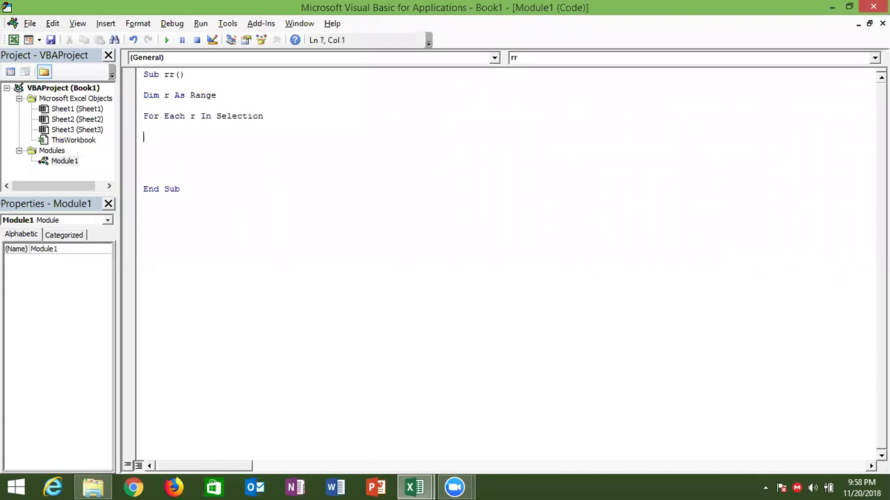
- Add the condition If r.Value > 50 Then
{"action": "type", "text": "if r"}
{"action": "type", "text": ".v"}
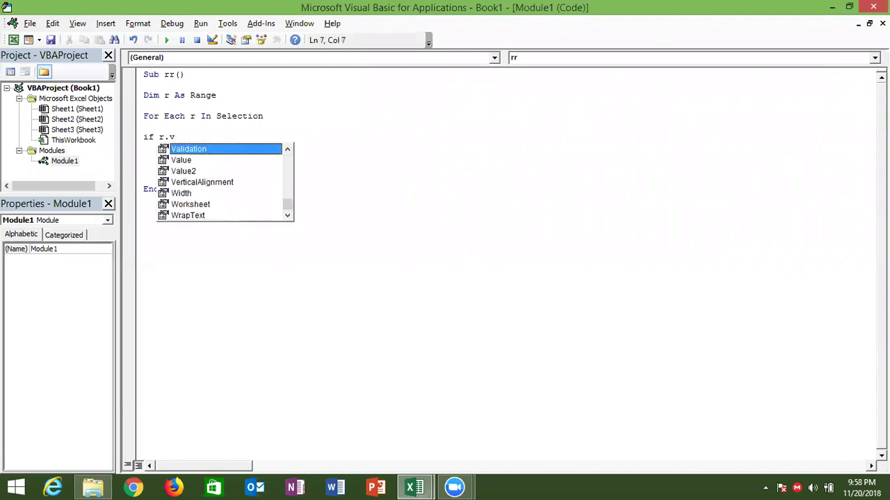
{"action": "type", "text": "alu"}
{"action": "key", "text": "Tab"}
{"action": "type", "text": ">50 then"}
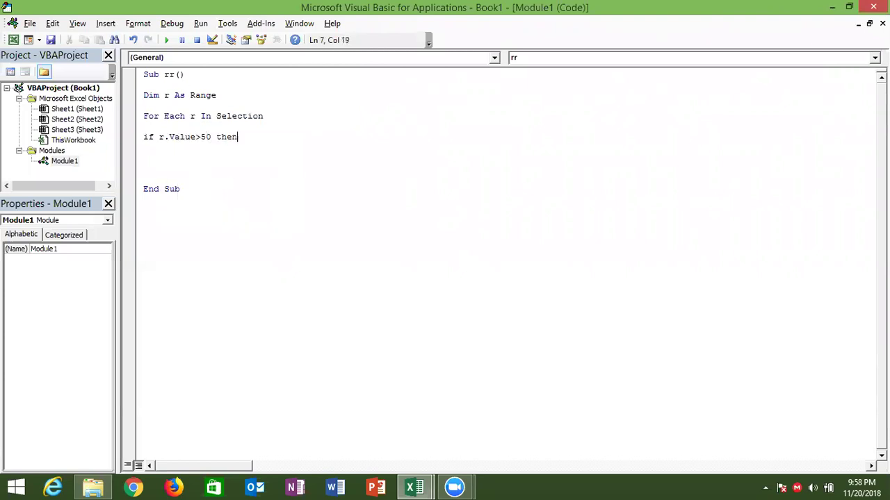
{"action": "key", "text": "Return"}
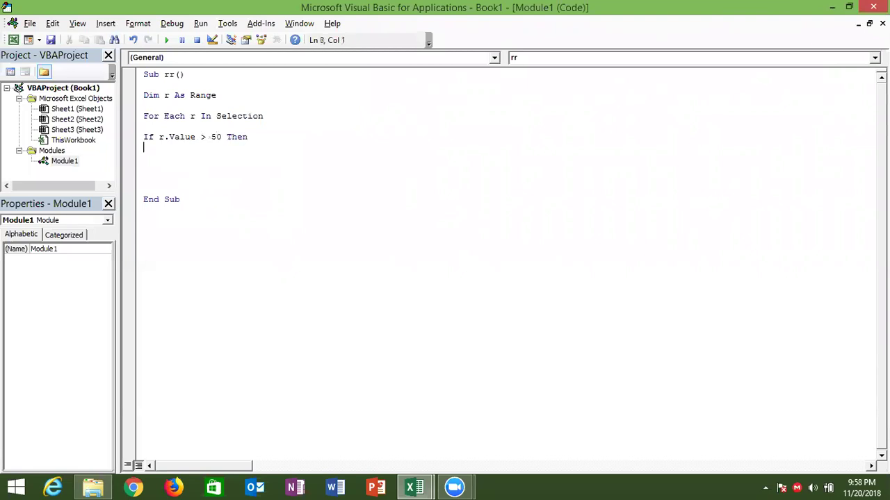
- Write Range("K65000").End(xlUp).Offset(1,0).Value = r.Value to copy each match into column K
{"action": "type", "text": "range("}
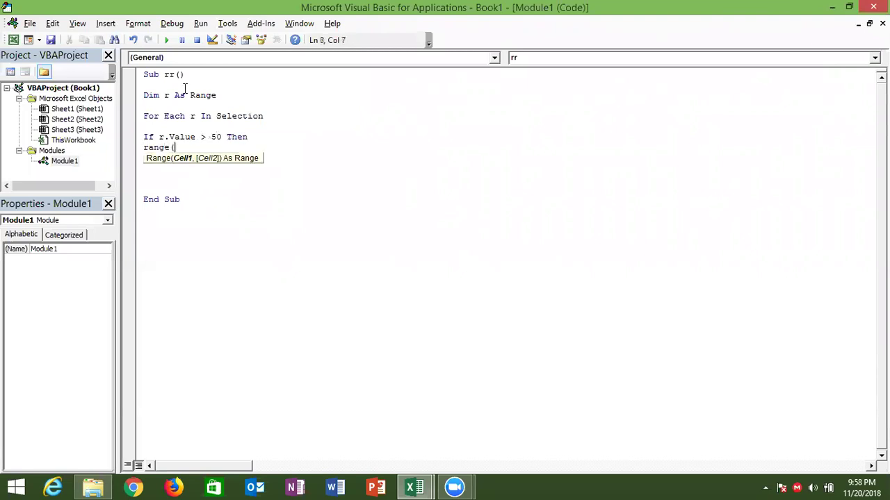
{"action": "type", "text": "\"A65000"}
{"action": "key", "text": "BackSpace"}
{"action": "key", "text": "BackSpace"}
{"action": "key", "text": "BackSpace"}
{"action": "key", "text": "BackSpace"}
{"action": "type", "text": "K65000"}
{"action": "key", "text": "BackSpace"}
{"action": "type", "text": "0\").End(xlUp)"}
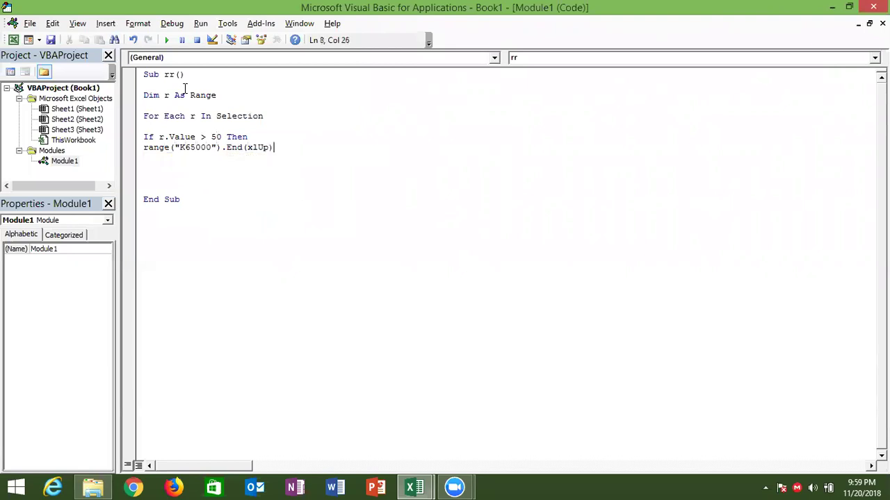
{"action": "type", "text": ".of"}
{"action": "key", "text": "Tab"}
{"action": "type", "text": "(1,0).v"}
{"action": "key", "text": "Tab"}
{"action": "type", "text": "="}
{"action": "type", "text": "r.valu"}
{"action": "key", "text": "Return"}
- Close the block with End If and Next r
{"action": "type", "text": "end if"}
{"action": "key", "text": "Return"}
{"action": "type", "text": "nex"}
{"action": "key", "text": "BackSpace"}
{"action": "key", "text": "BackSpace"}
{"action": "key", "text": "BackSpace"}
{"action": "key", "text": "Return"}
{"action": "type", "text": "next r"}
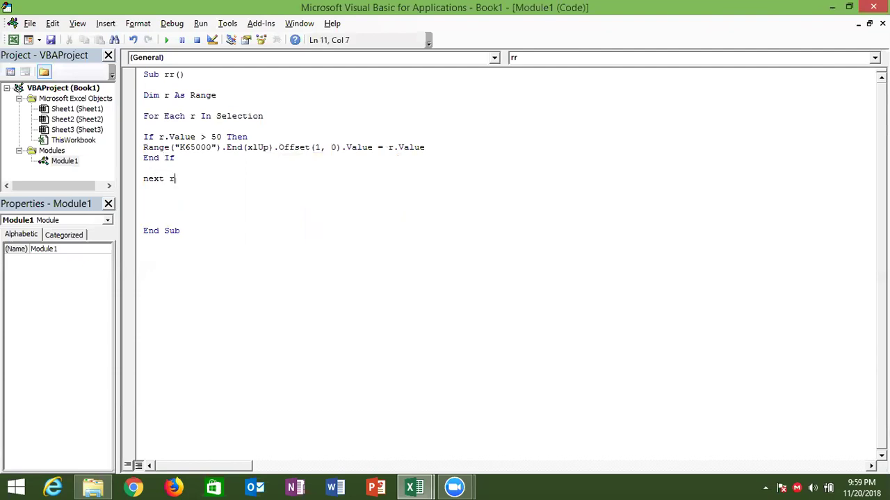
{"action": "key", "text": "Return"}
- Test the rr macro on B3:E7, then clear its output from column K
{"action": "key", "text": "alt+F11"}
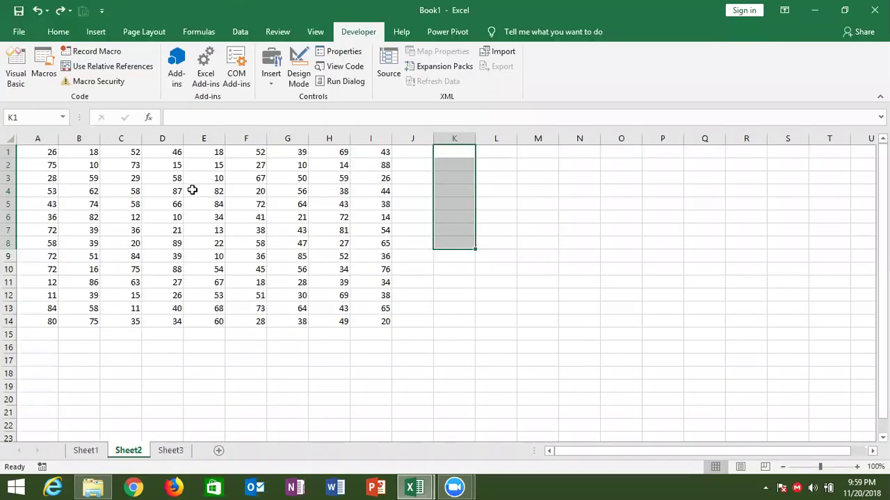
{"action": "left_click_drag", "start_coordinate": [90, 177], "coordinate": [200, 229]}
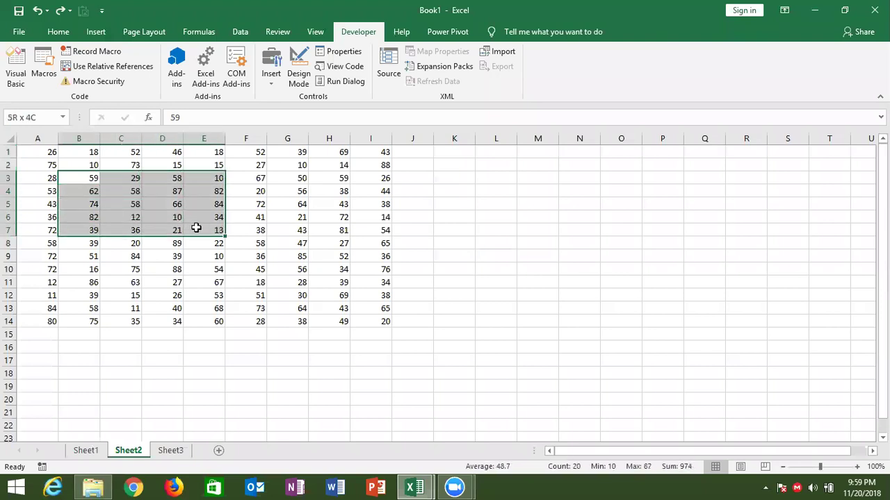
{"action": "left_click", "coordinate": [43, 69]}
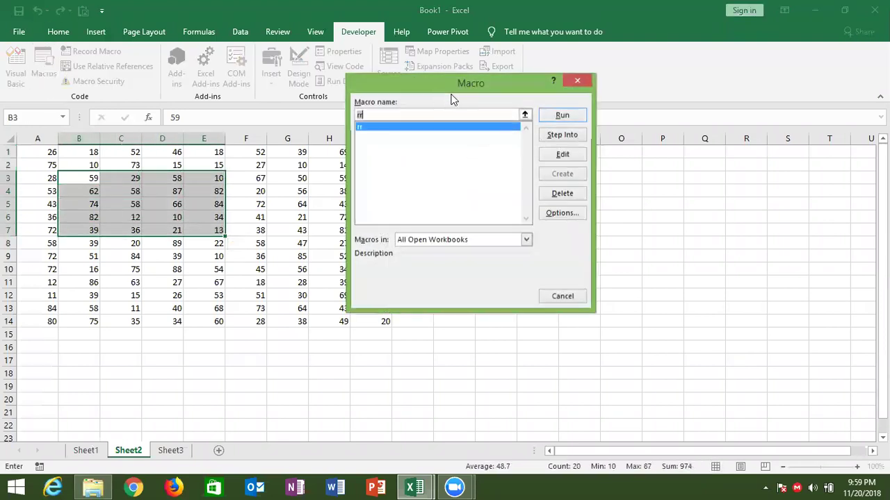
{"action": "left_click", "coordinate": [561, 116]}
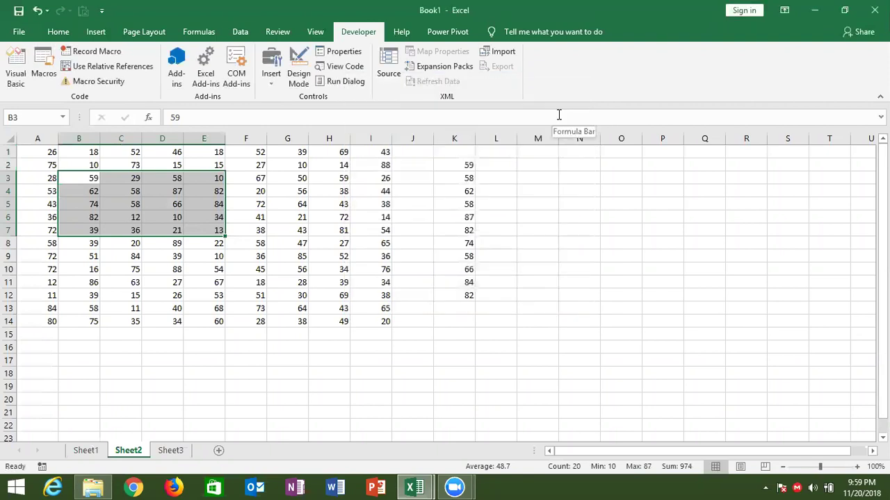
{"action": "mouse_move", "coordinate": [467, 166]}
{"action": "left_mouse_down"}
{"action": "mouse_move", "coordinate": [464, 306]}
{"action": "mouse_move", "coordinate": [451, 166]}
{"action": "left_mouse_up"}
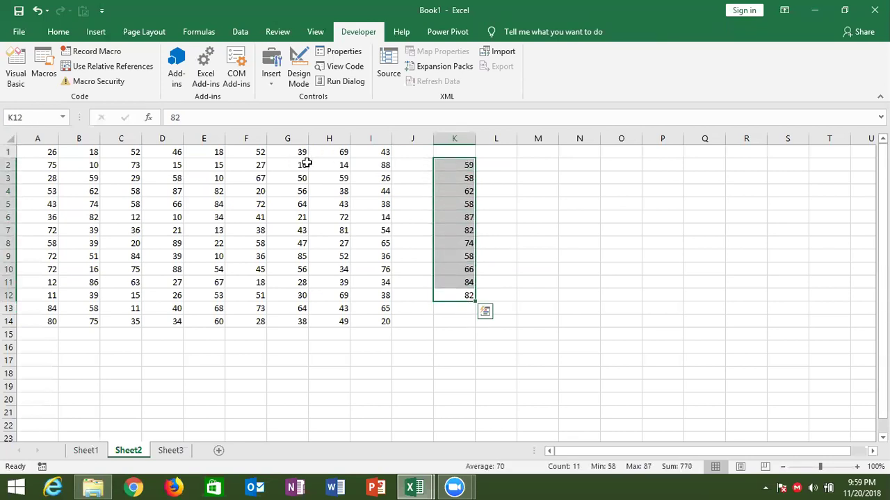
{"action": "key", "text": "Delete"}
- Run the rr macro on the full A1:I14 table
{"action": "left_click", "coordinate": [47, 152]}
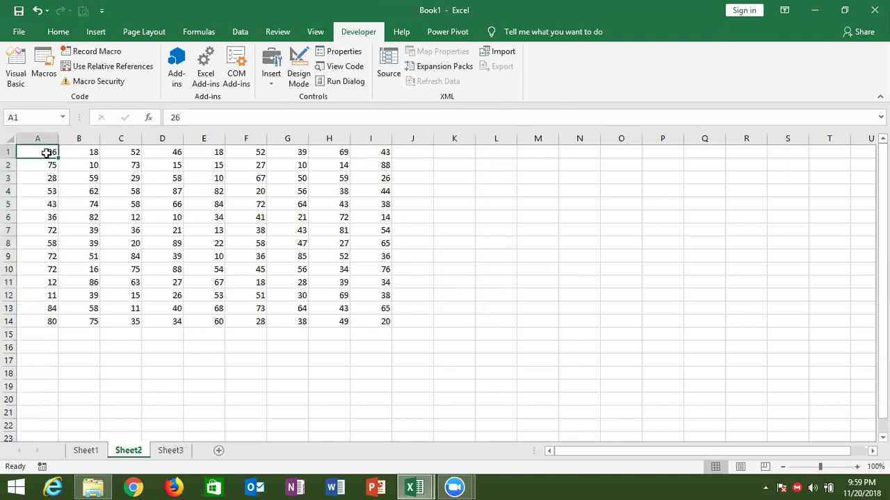
{"action": "left_click_drag", "start_coordinate": [47, 152], "coordinate": [375, 320]}
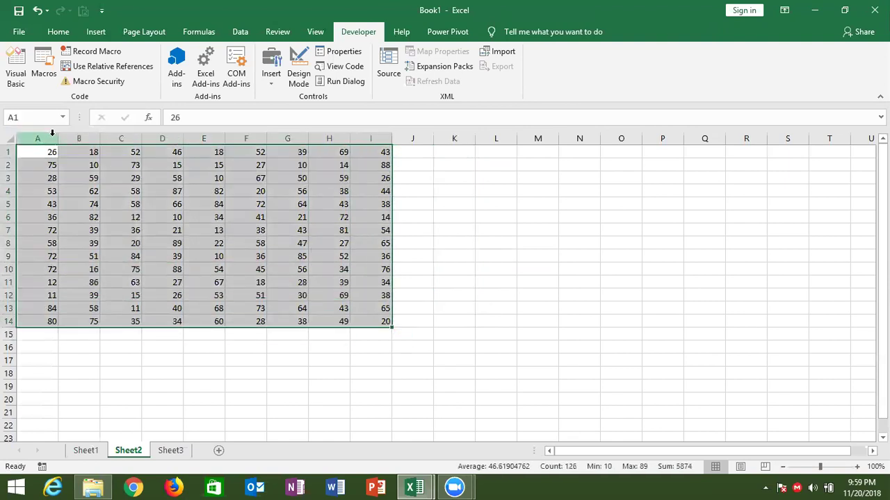
{"action": "left_click", "coordinate": [42, 78]}
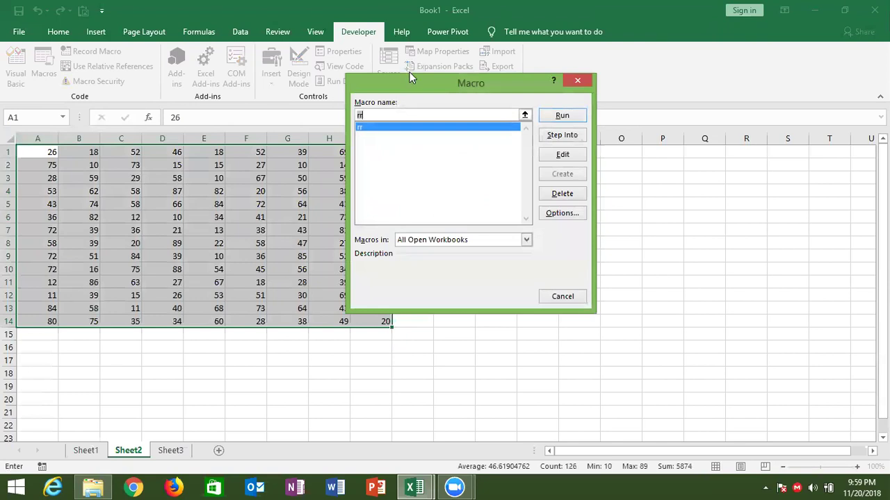
{"action": "left_click_drag", "start_coordinate": [403, 85], "coordinate": [132, 135]}
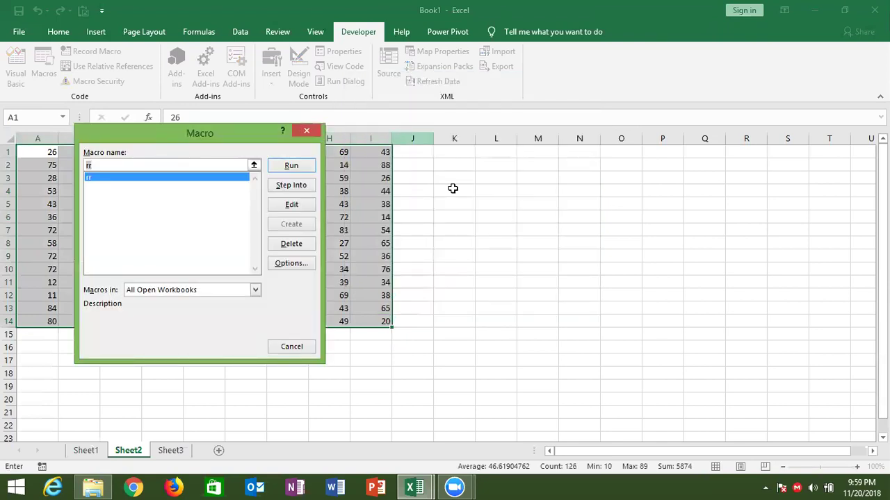
{"action": "left_click", "coordinate": [290, 167]}
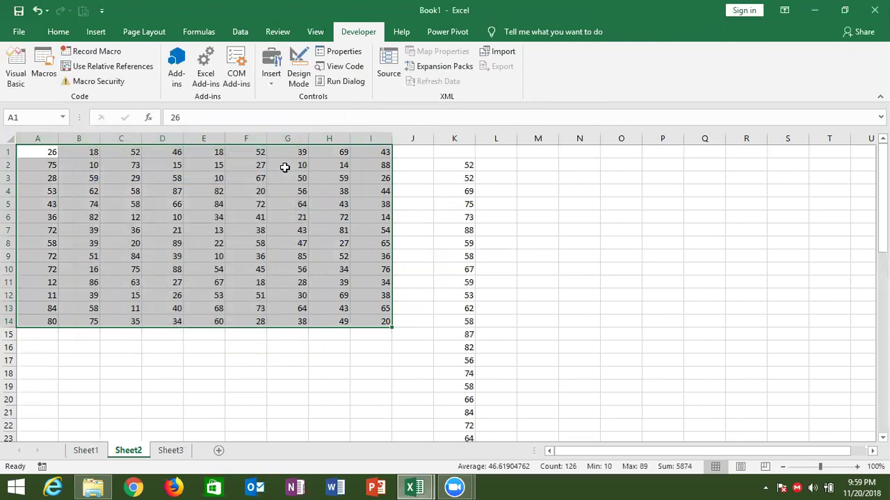
- Select all values rr listed in column K and delete them
{"action": "left_click", "coordinate": [440, 159]}
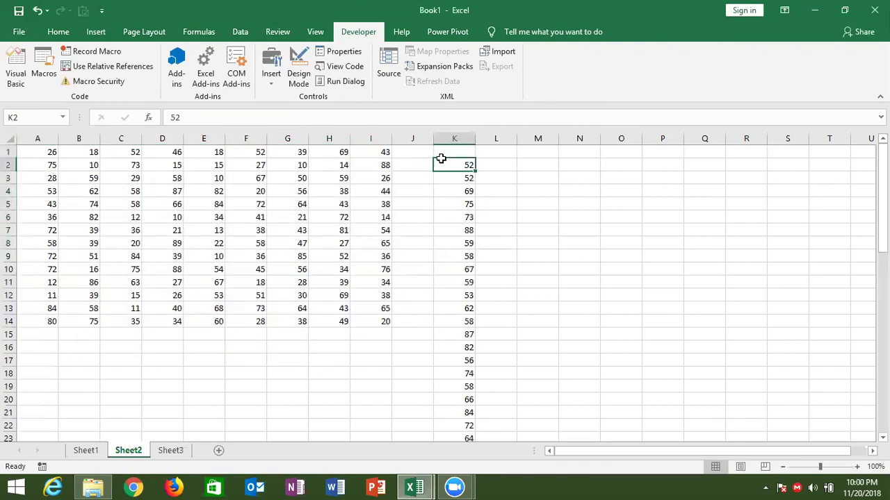
{"action": "key", "text": "ctrl+shift+Down"}
{"action": "scroll", "coordinate": [441, 158], "scroll_direction": "up", "scroll_amount": 12}
{"action": "key", "text": "Delete"}
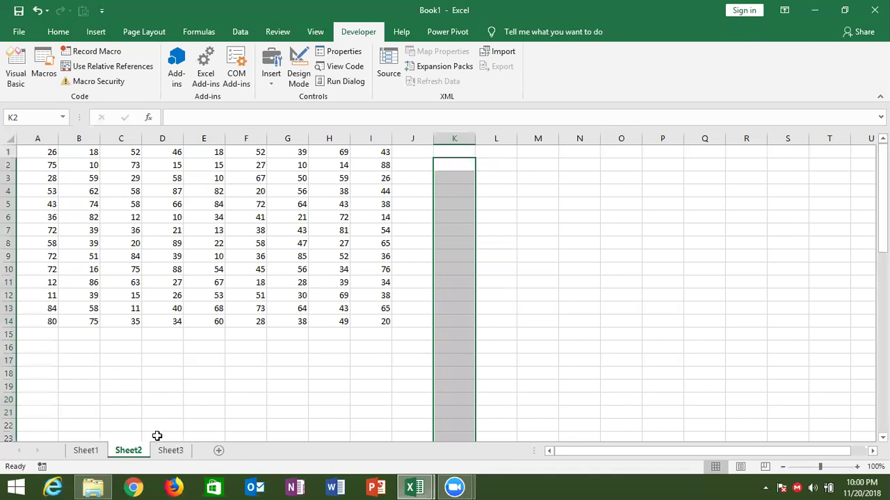
- On Sheet3, enter puja in A1 and fill the name list down to A7
{"action": "left_click", "coordinate": [176, 450]}
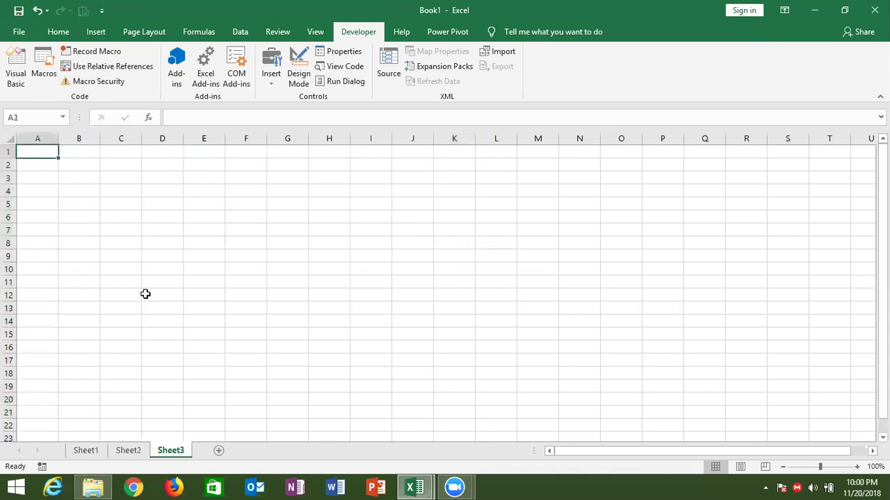
{"action": "type", "text": "puja"}
{"action": "key", "text": "Return"}
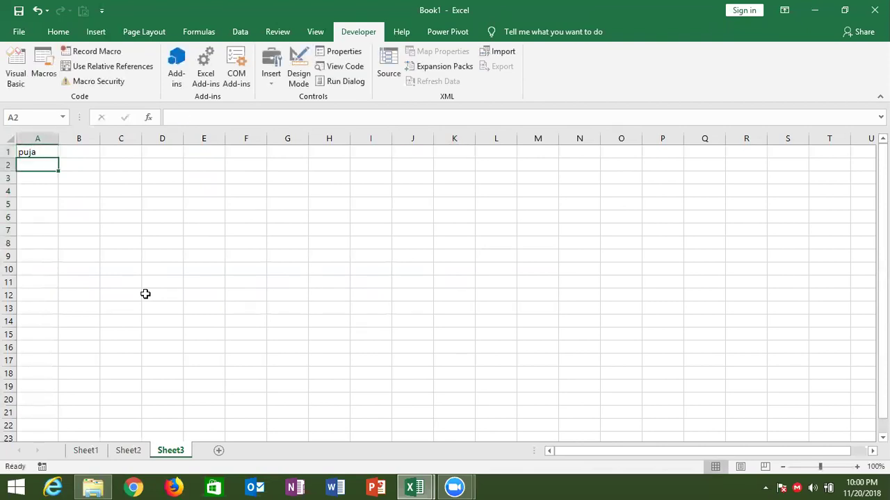
{"action": "left_click", "coordinate": [51, 152]}
{"action": "left_click_drag", "start_coordinate": [59, 159], "coordinate": [68, 235]}
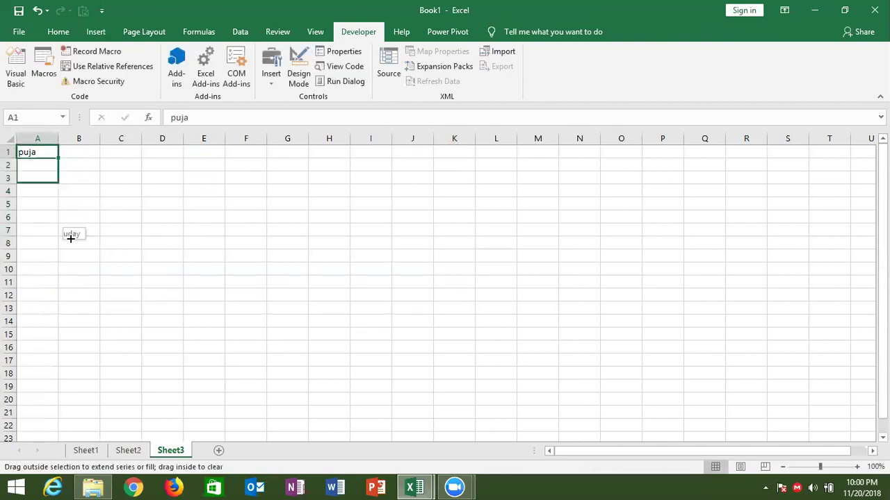
{"action": "left_click", "coordinate": [67, 232]}
{"action": "left_click", "coordinate": [43, 202]}
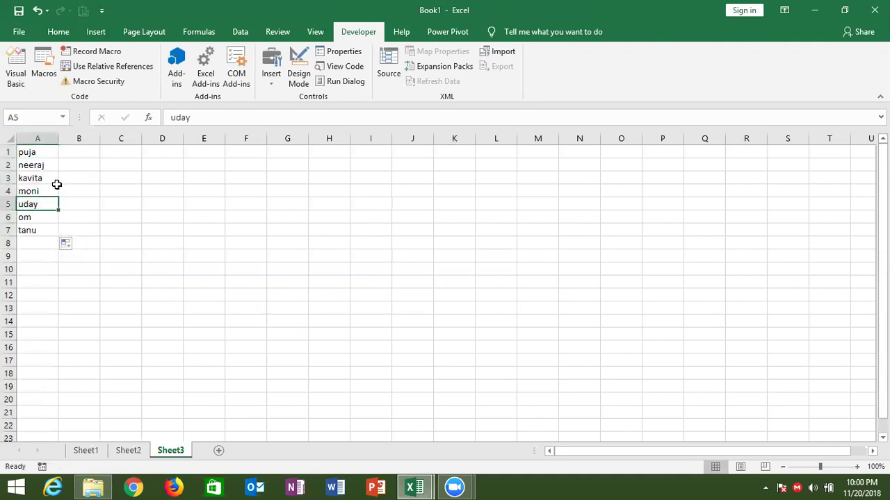
- Add Puja in C4 and sujeet in B6
{"action": "left_click", "coordinate": [101, 189]}
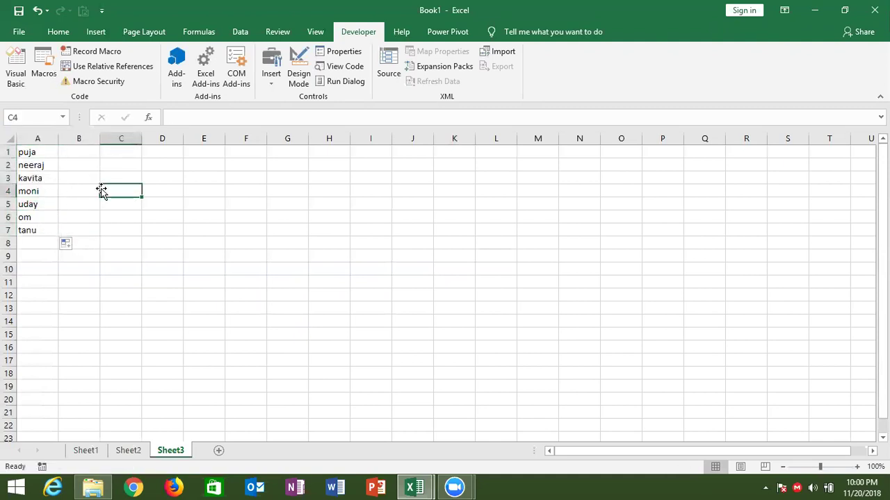
{"action": "type", "text": "Puja"}
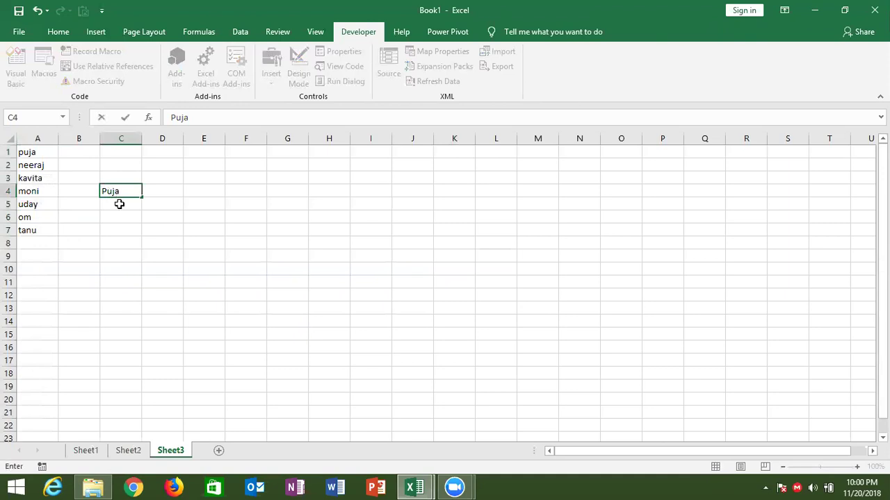
{"action": "left_click", "coordinate": [118, 207]}
{"action": "left_click_drag", "start_coordinate": [66, 226], "coordinate": [77, 214]}
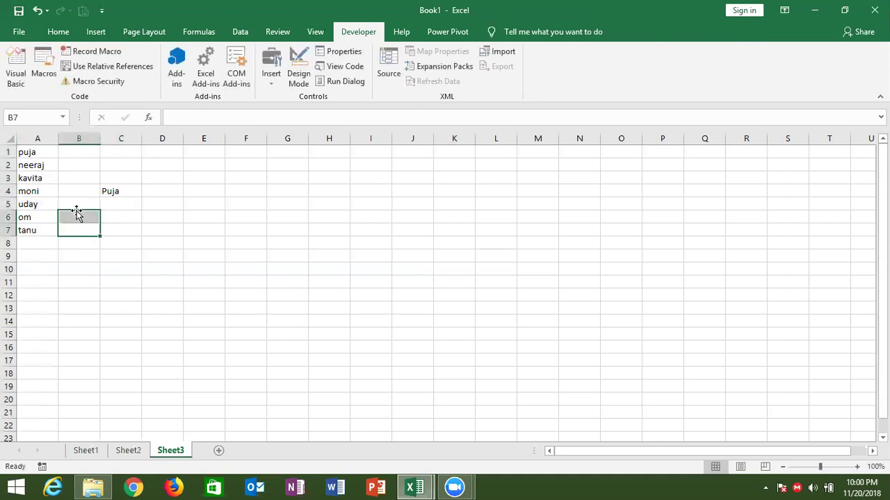
{"action": "left_click", "coordinate": [77, 215]}
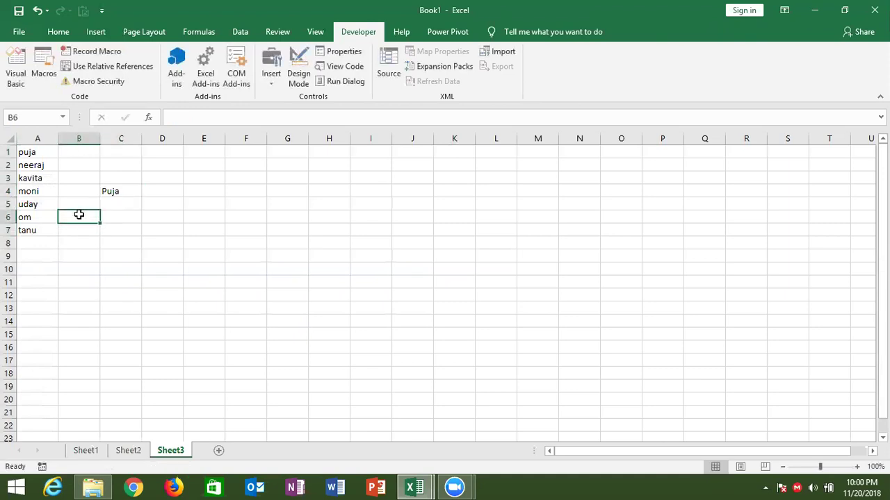
{"action": "type", "text": "sujeet"}
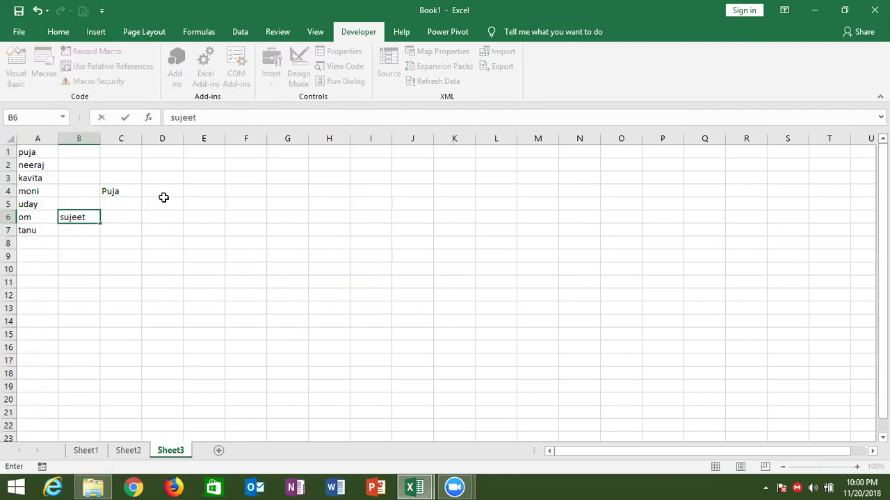
{"action": "left_click", "coordinate": [168, 190]}
- Add uday in D4 and inder in D2
{"action": "type", "text": "uday"}
{"action": "left_click", "coordinate": [143, 162]}
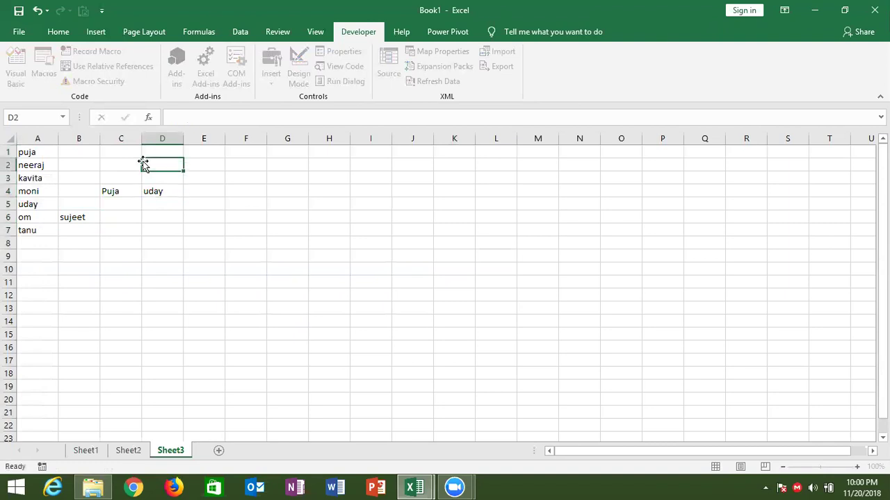
{"action": "type", "text": "inter"}
{"action": "key", "text": "BackSpace"}
{"action": "key", "text": "BackSpace"}
{"action": "key", "text": "BackSpace"}
{"action": "type", "text": "de"}
{"action": "key", "text": "Return"}
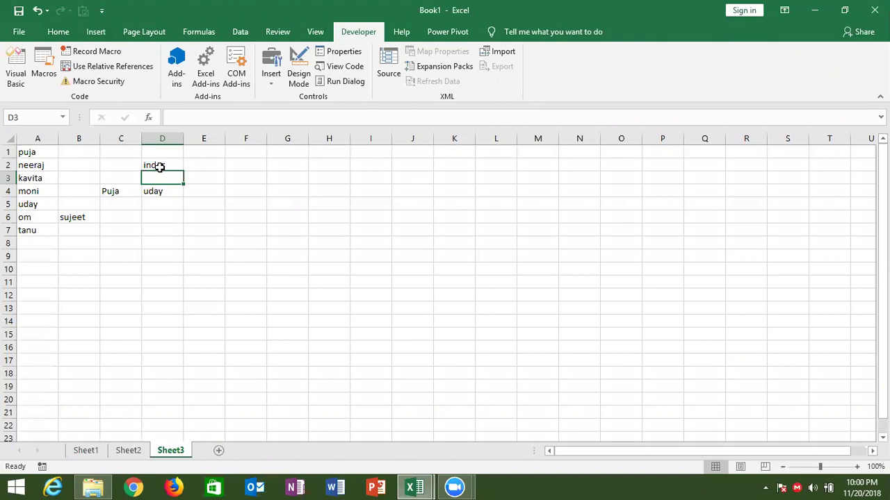
- Insert a column B of =UPPER(A1) formulas filled to B7, then undo it
{"action": "left_click", "coordinate": [89, 154]}
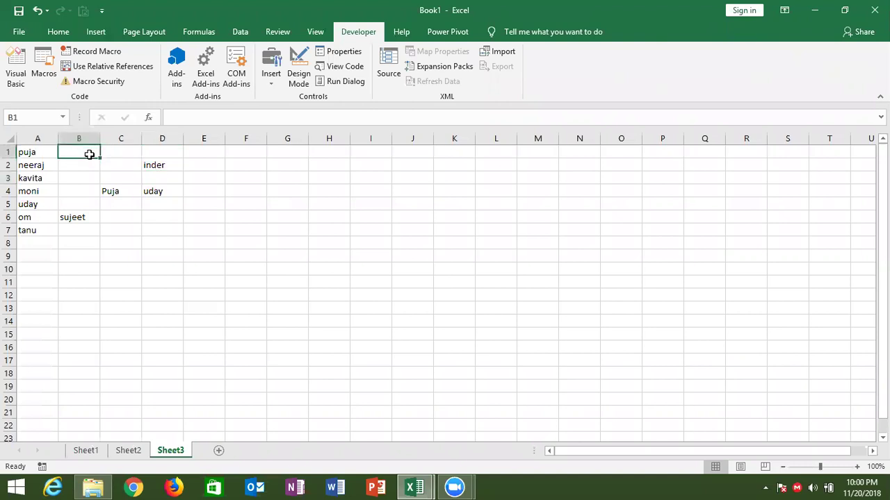
{"action": "left_click", "coordinate": [88, 138]}
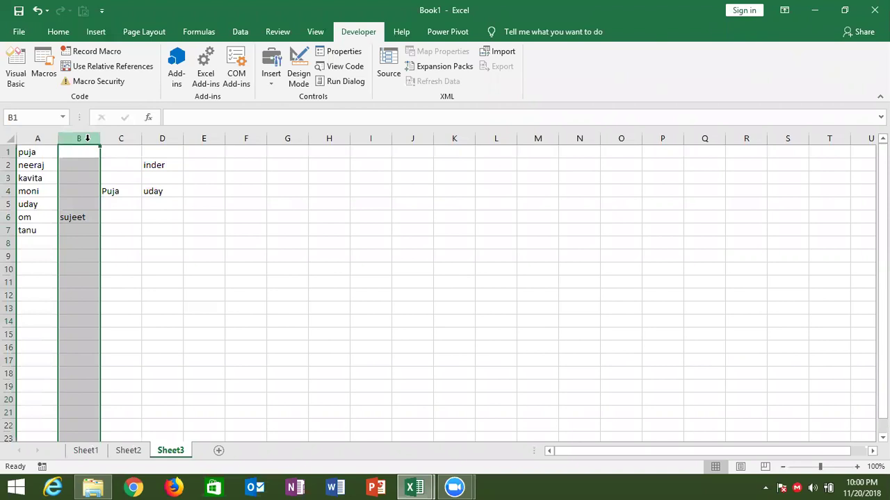
{"action": "key", "text": "ctrl+shift+plus"}
{"action": "left_click", "coordinate": [83, 166]}
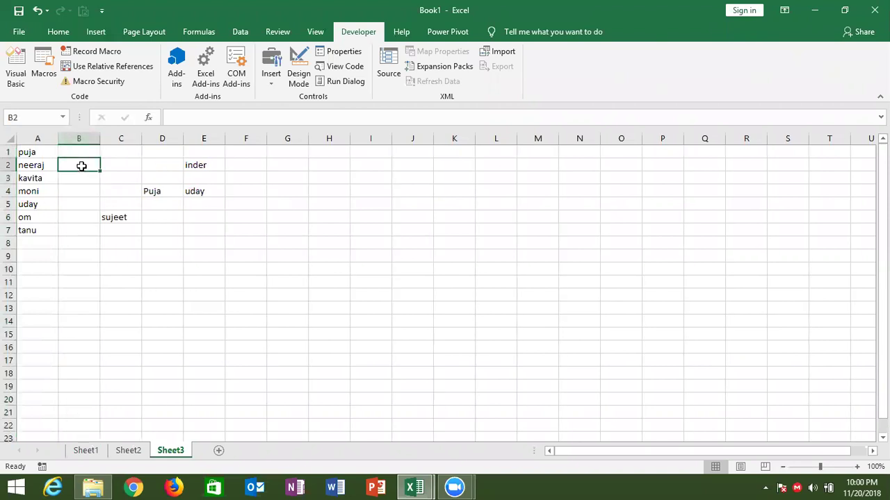
{"action": "left_click", "coordinate": [76, 153]}
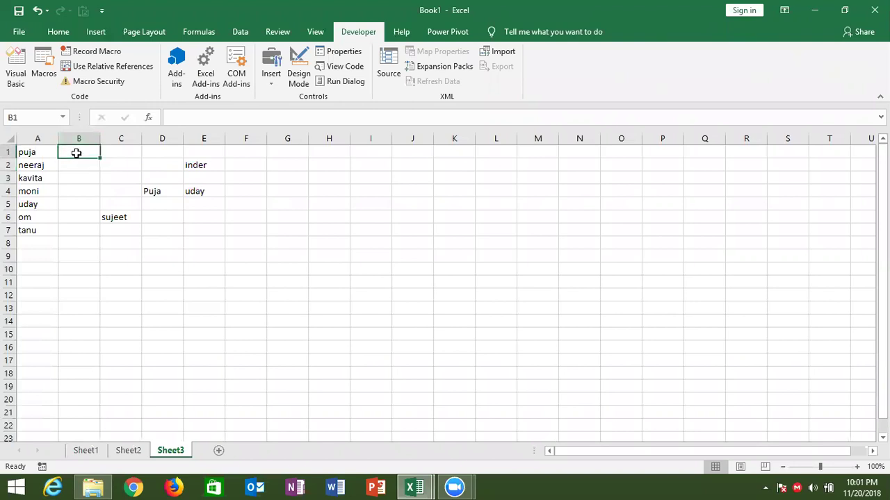
{"action": "type", "text": "=up"}
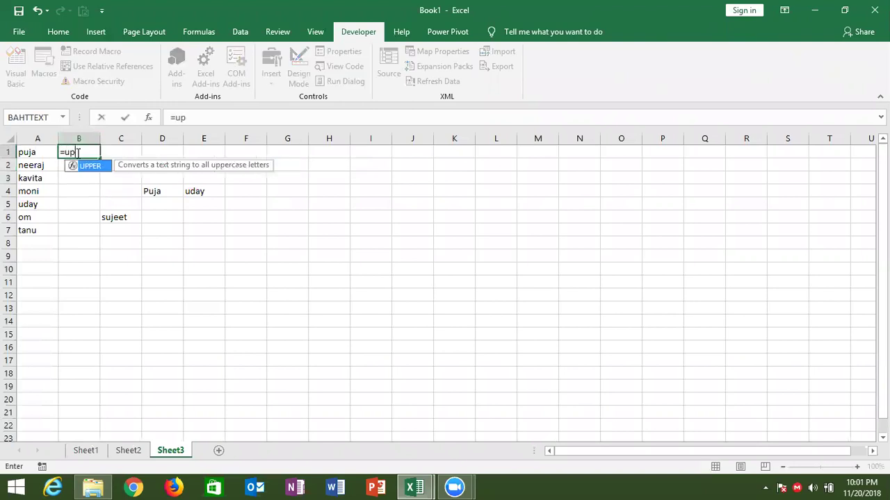
{"action": "key", "text": "Tab"}
{"action": "left_click", "coordinate": [31, 151]}
{"action": "key", "text": "Return"}
{"action": "left_click", "coordinate": [73, 151]}
{"action": "left_click_drag", "start_coordinate": [100, 157], "coordinate": [91, 232]}
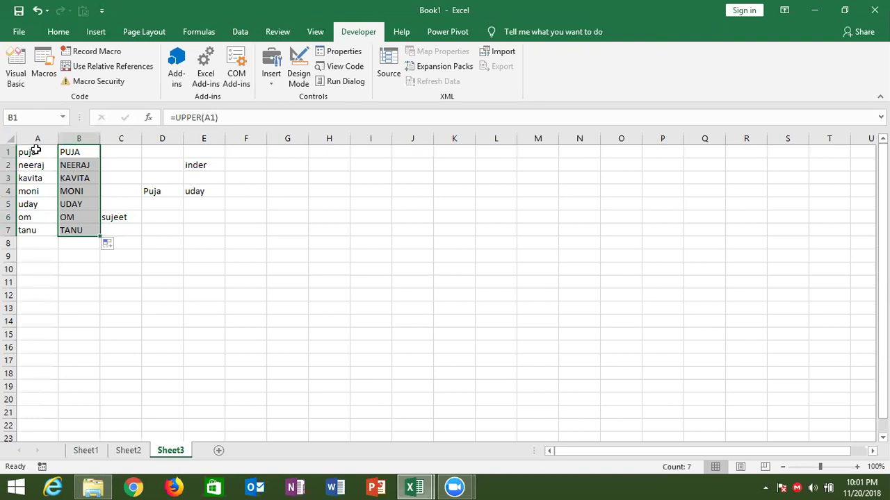
{"action": "key", "text": "ctrl+z"}
{"action": "key", "text": "ctrl+z"}
{"action": "key", "text": "ctrl+z"}
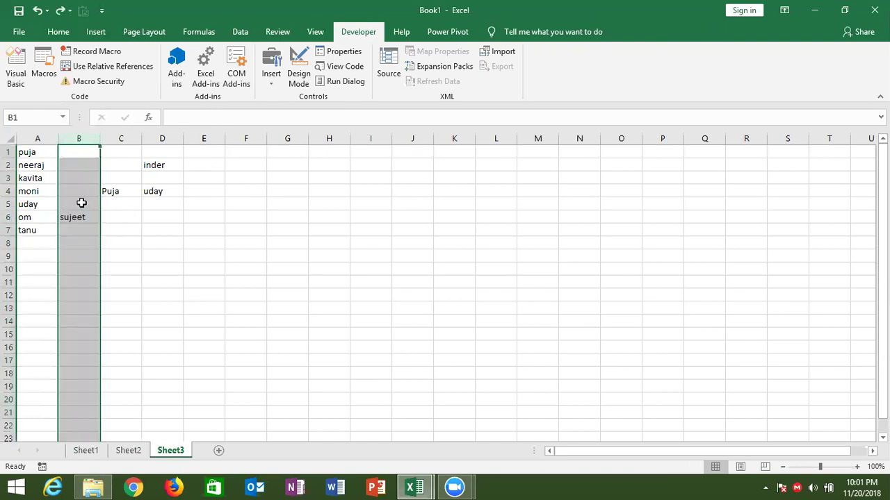
- Copy the name block A1:D7 and launch Microsoft Word
{"action": "left_click", "coordinate": [81, 202]}
{"action": "left_click_drag", "start_coordinate": [28, 152], "coordinate": [164, 228]}
{"action": "key", "text": "ctrl+c"}
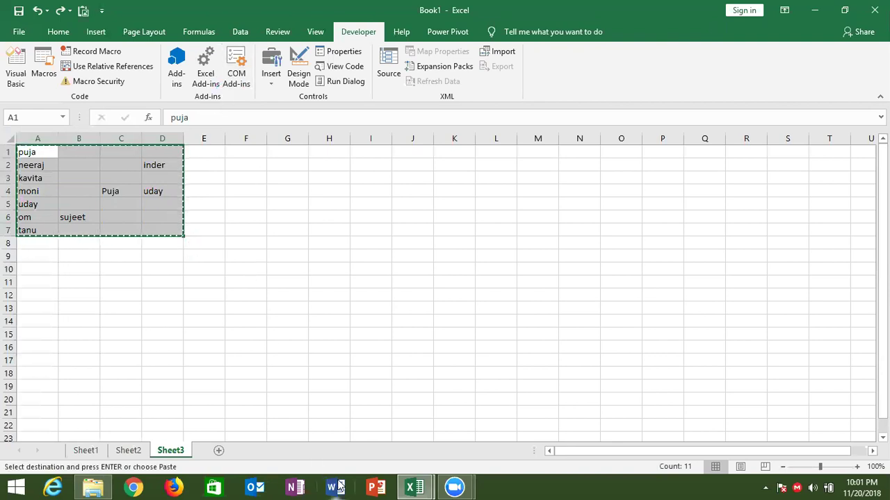
{"action": "left_click", "coordinate": [336, 487]}
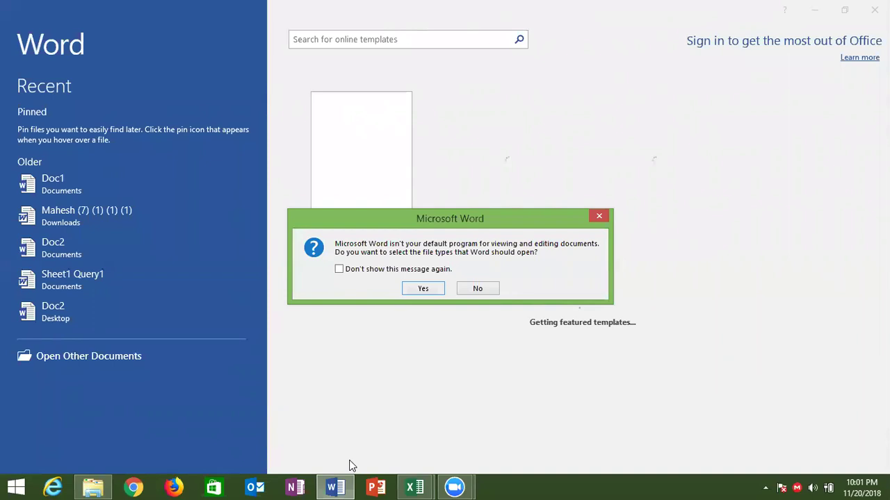
- Decline the default-program prompt, paste the names into a blank document and select the table
{"action": "left_click", "coordinate": [488, 290]}
{"action": "left_click", "coordinate": [379, 200]}
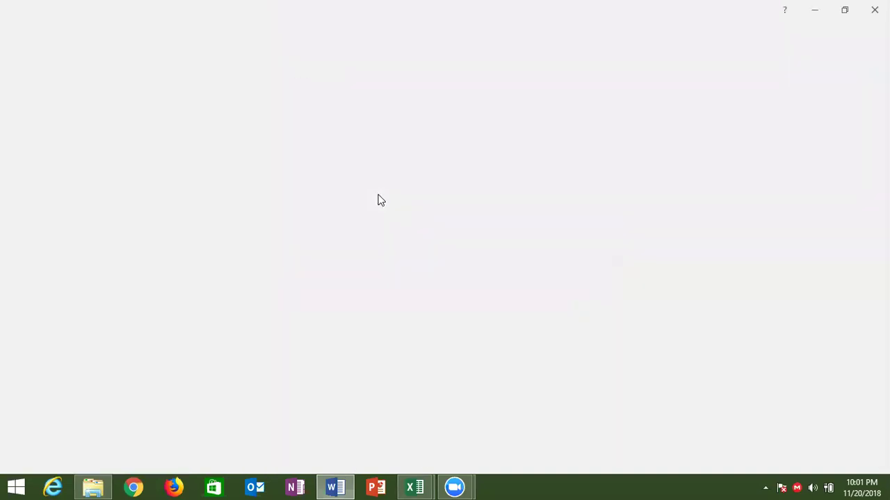
{"action": "key", "text": "ctrl+v"}
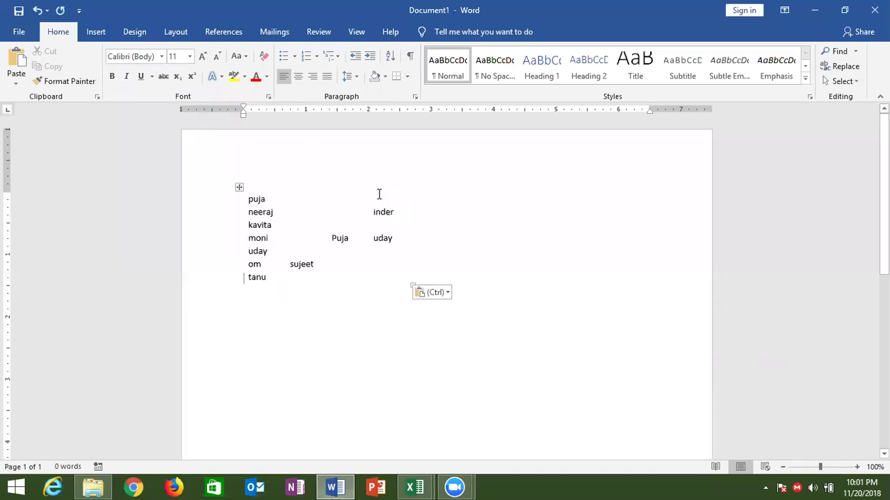
{"action": "left_click", "coordinate": [240, 188]}
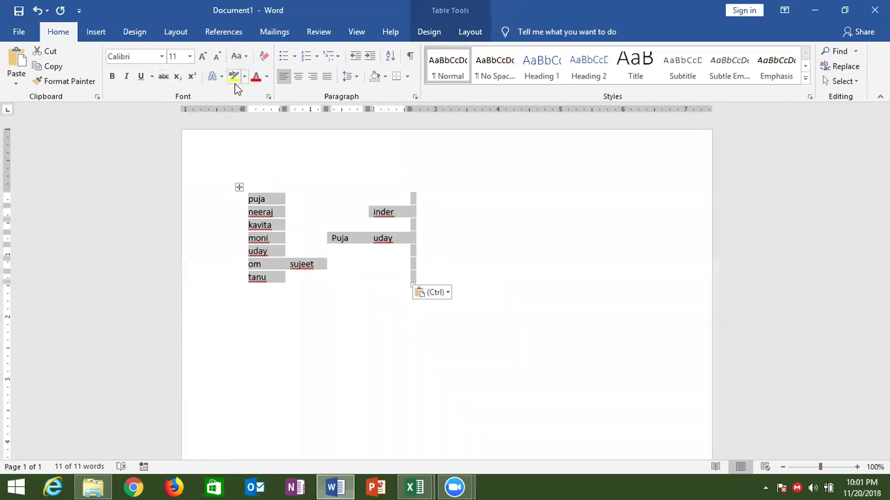
- Convert all names in the Word table to UPPERCASE, then return to Excel
{"action": "left_click", "coordinate": [221, 78]}
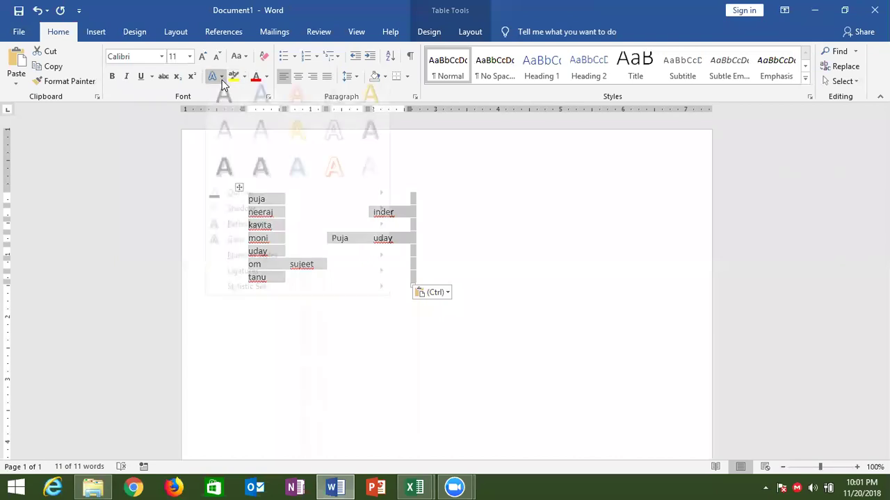
{"action": "left_click", "coordinate": [244, 58]}
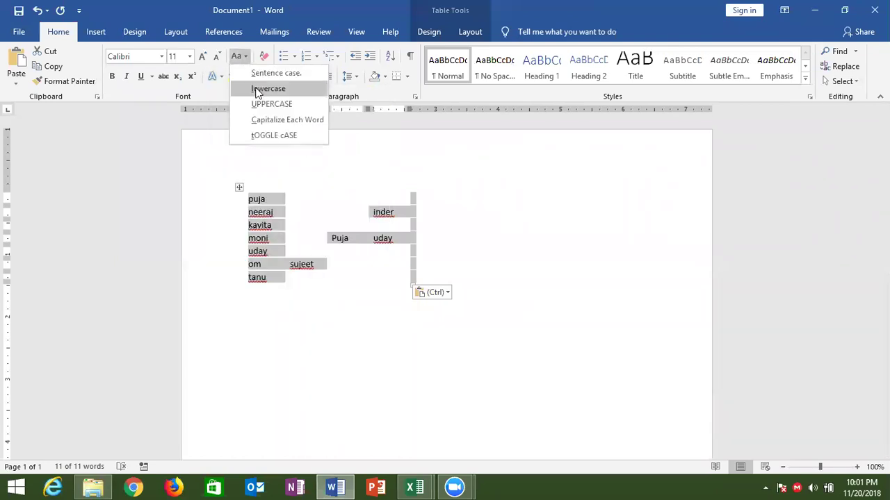
{"action": "left_click", "coordinate": [257, 103]}
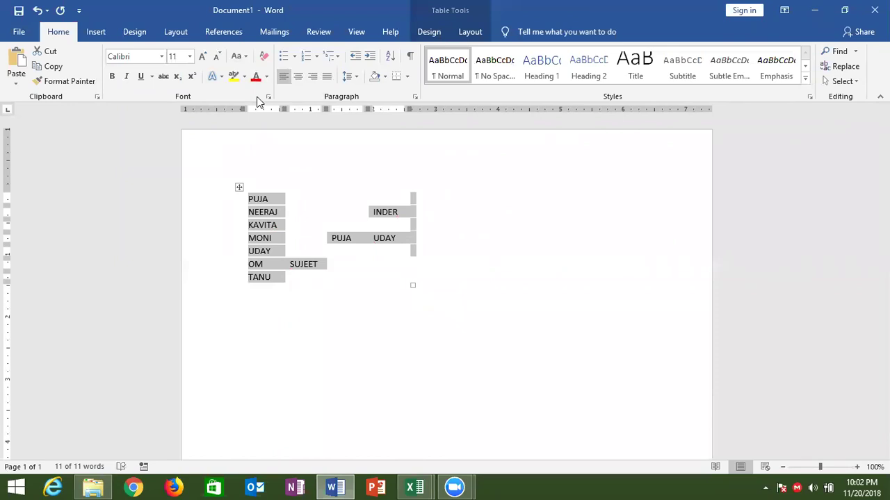
{"action": "key", "text": "alt+Tab"}
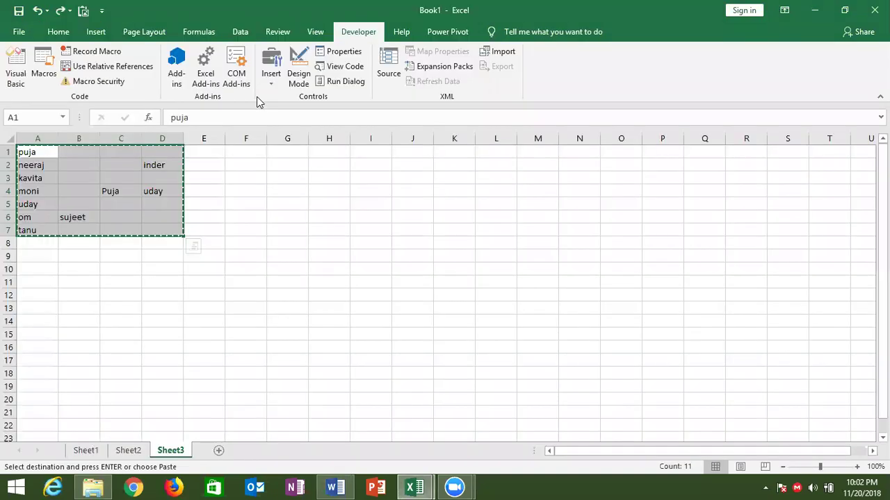
- Begin a new macro rr_1 below the first one, declaring r As Range
{"action": "left_click", "coordinate": [19, 72]}
{"action": "left_click", "coordinate": [186, 252]}
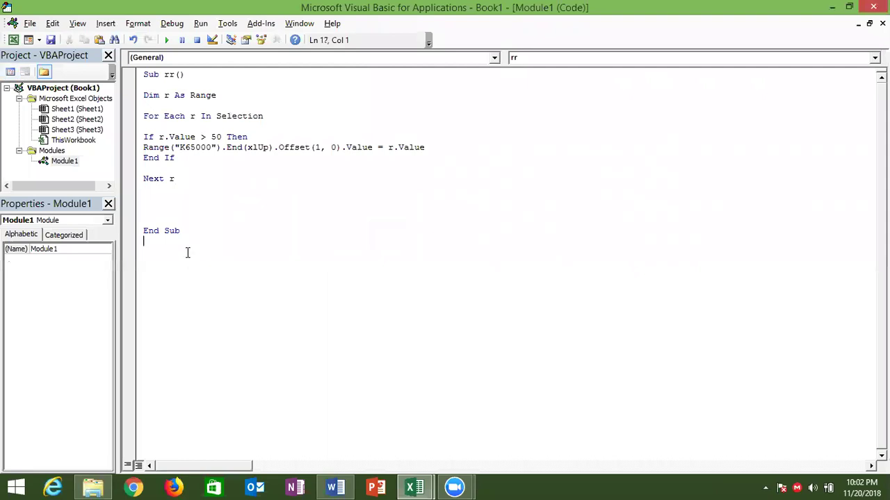
{"action": "type", "text": "sub "}
{"action": "type", "text": "rr "}
{"action": "type", "text": "1()"}
{"action": "key", "text": "Return"}
{"action": "key", "text": "Return"}
{"action": "key", "text": "Return"}
{"action": "key", "text": "Return"}
{"action": "key", "text": "Return"}
{"action": "key", "text": "Return"}
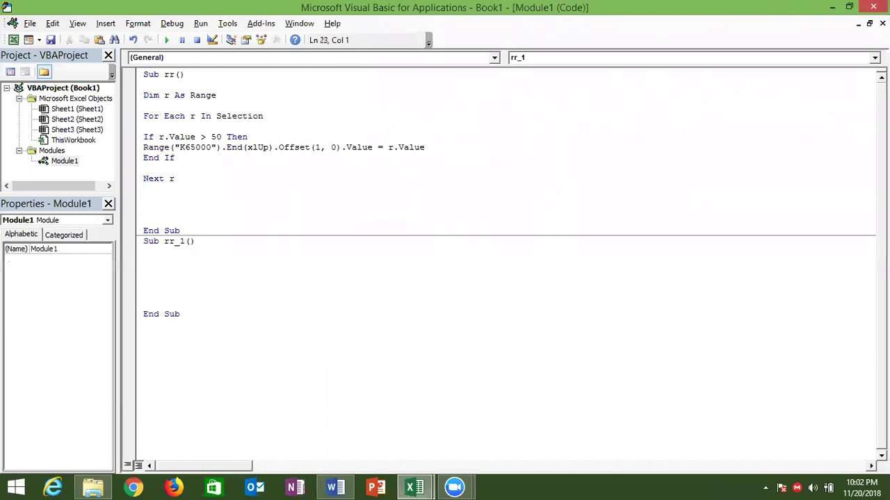
{"action": "key", "text": "Up"}
{"action": "key", "text": "Up"}
{"action": "type", "text": "dim r asd"}
{"action": "key", "text": "BackSpace"}
{"action": "key", "text": "BackSpace"}
{"action": "type", "text": "ra"}
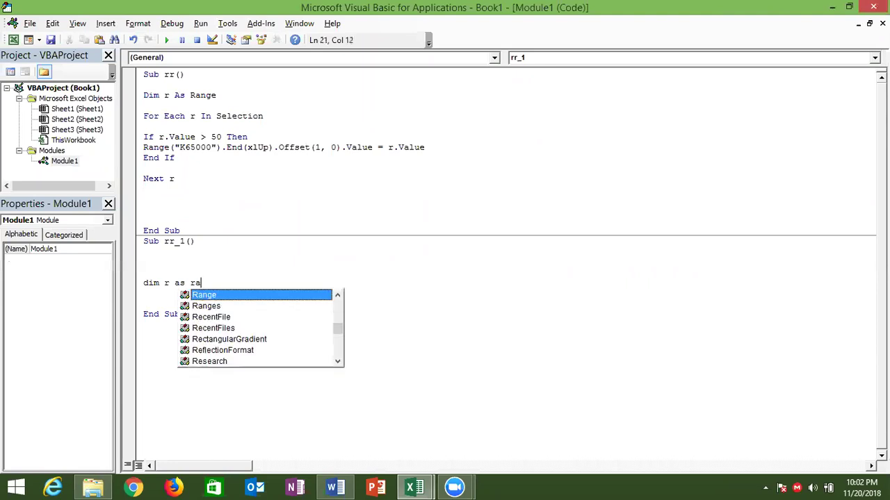
{"action": "key", "text": "Return"}
- Add a For Each r In Selection loop setting r.Value = UCase(r.Value), closed by Next r
{"action": "key", "text": "Return"}
{"action": "type", "text": "for "}
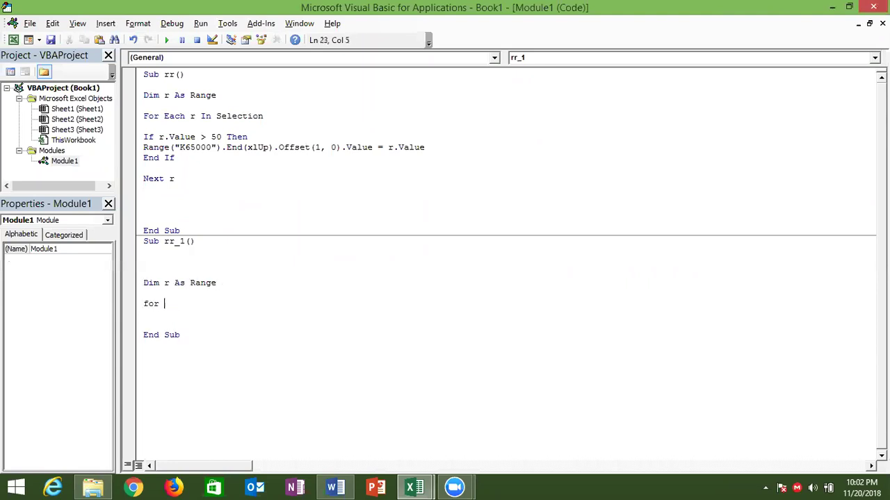
{"action": "type", "text": "each r in selection"}
{"action": "key", "text": "Return"}
{"action": "key", "text": "Return"}
{"action": "type", "text": "r.v"}
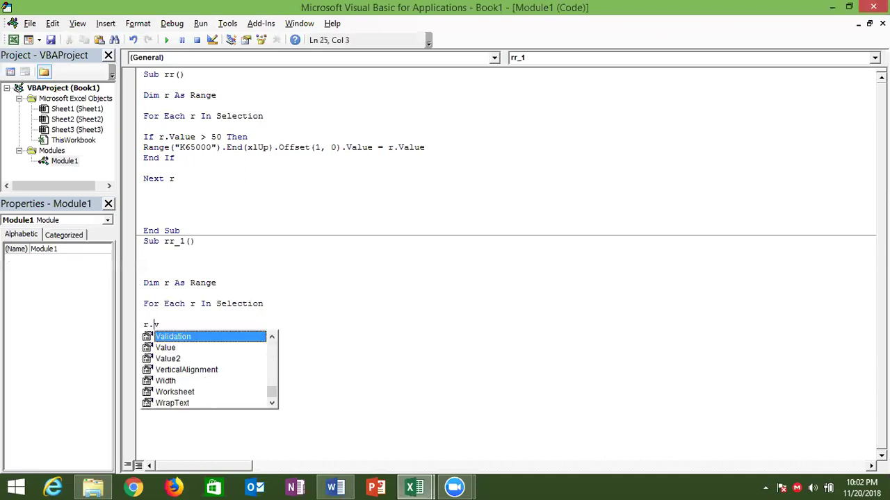
{"action": "key", "text": "Down"}
{"action": "key", "text": "Tab"}
{"action": "type", "text": "=uca"}
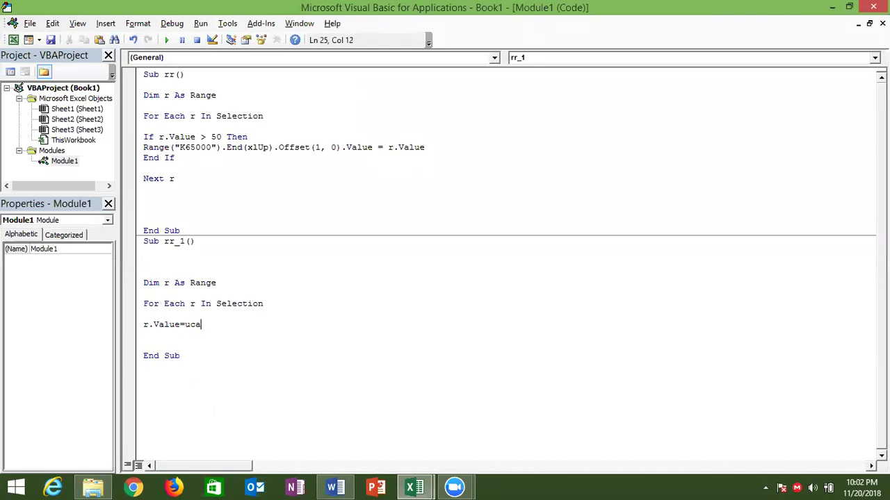
{"action": "type", "text": "se(r.v"}
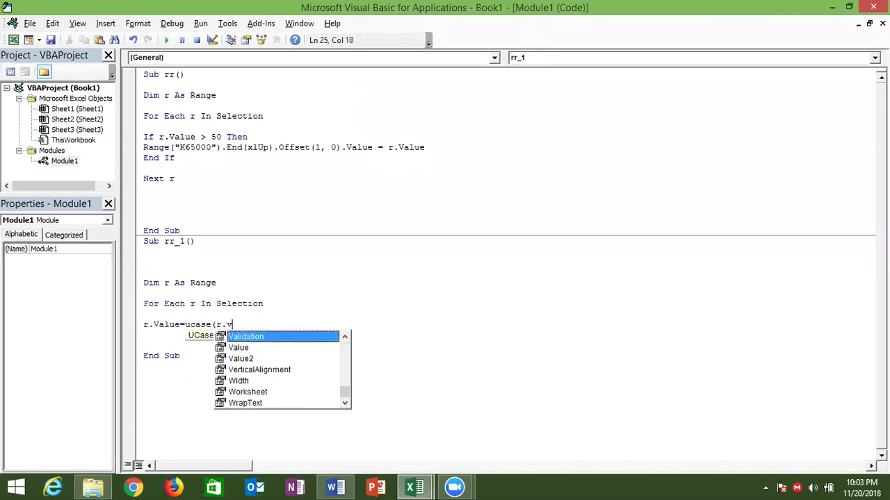
{"action": "key", "text": "Down"}
{"action": "key", "text": "Tab"}
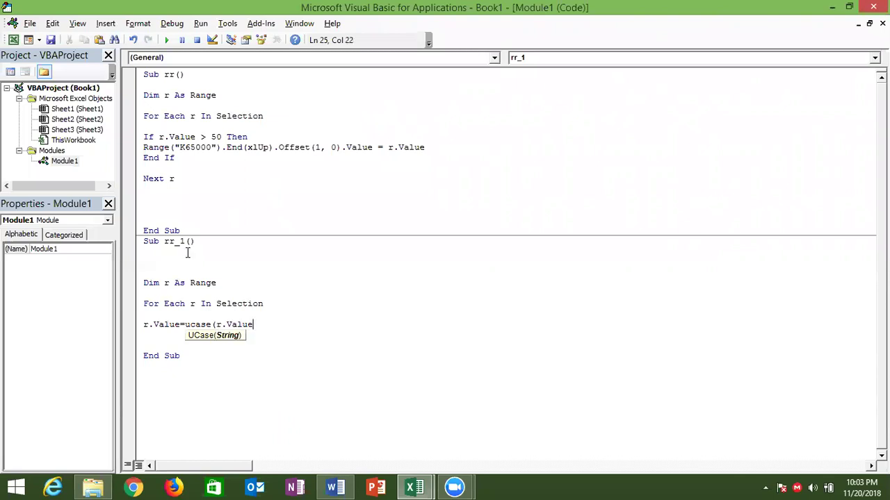
{"action": "type", "text": ")"}
{"action": "key", "text": "Return"}
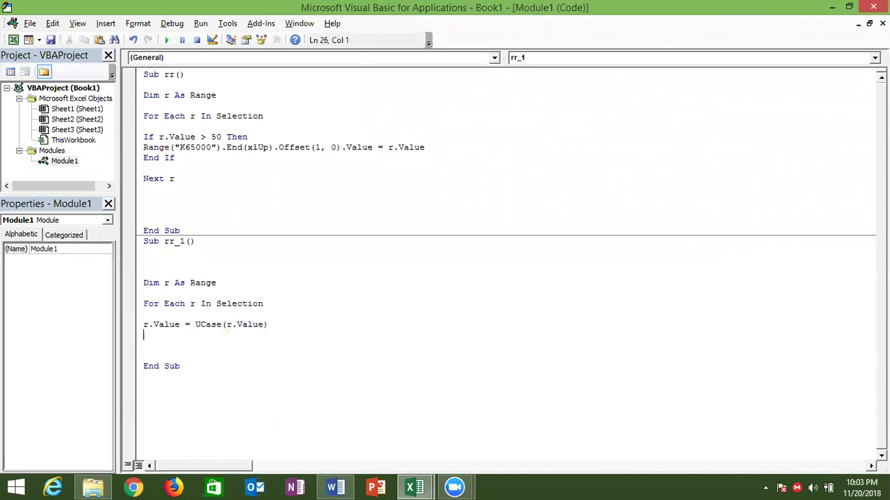
{"action": "type", "text": "next "}
{"action": "type", "text": "r"}
{"action": "left_click", "coordinate": [231, 282]}
- Run the rr_1 macro on Sheet3 to uppercase the names in A1:D7
{"action": "key", "text": "alt+F11"}
{"action": "key", "text": "Escape"}
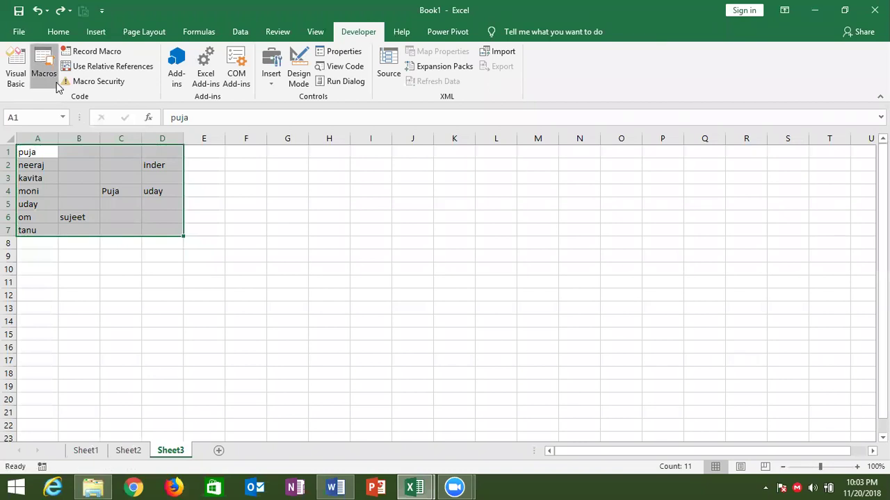
{"action": "left_click", "coordinate": [43, 73]}
{"action": "left_click", "coordinate": [161, 186]}
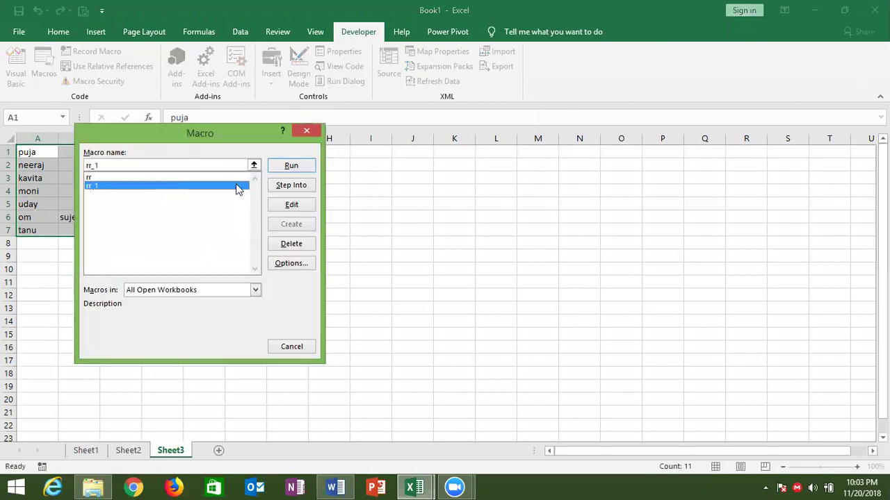
{"action": "left_click", "coordinate": [290, 166]}
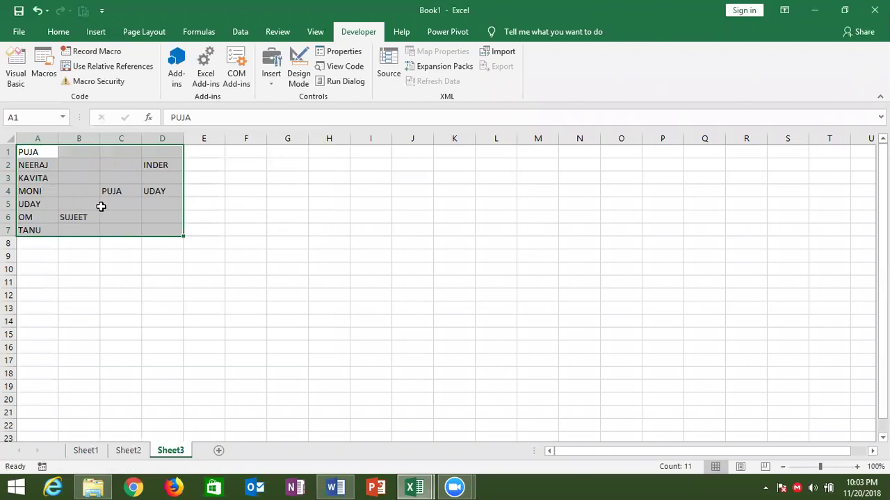
- Close the Word document without saving
{"action": "right_click", "coordinate": [348, 487]}
{"action": "left_click", "coordinate": [349, 453]}
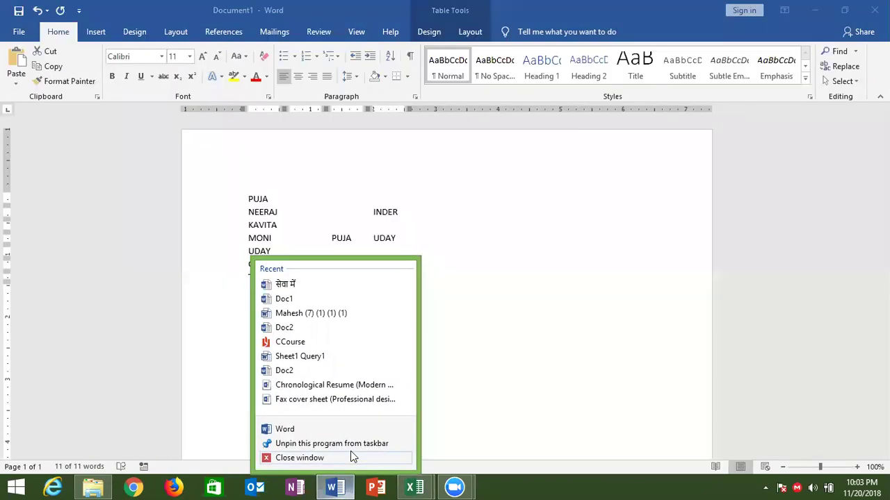
{"action": "left_click", "coordinate": [444, 268]}
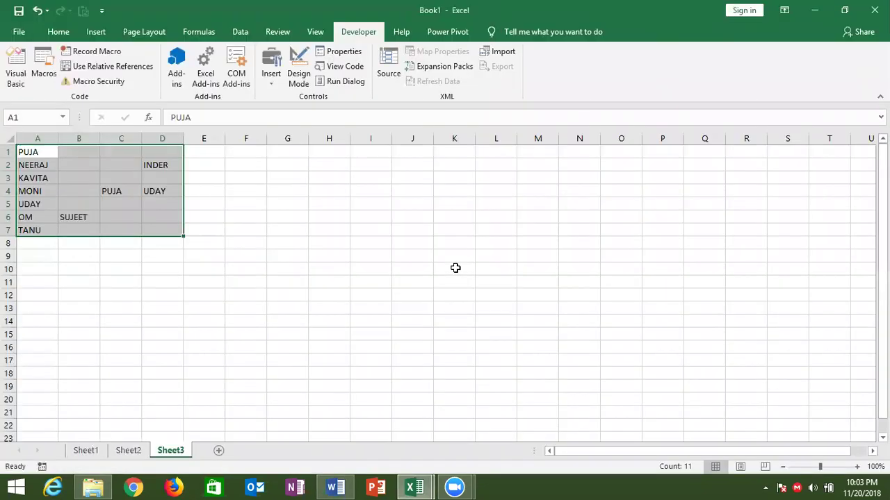
{"action": "key", "text": "alt+Tab"}
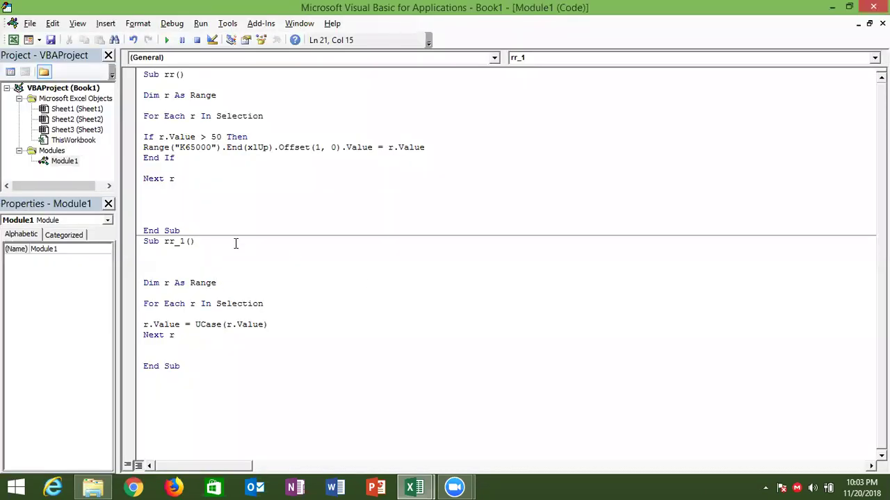
{"action": "left_click", "coordinate": [211, 157]}
{"action": "double_click", "coordinate": [235, 119]}
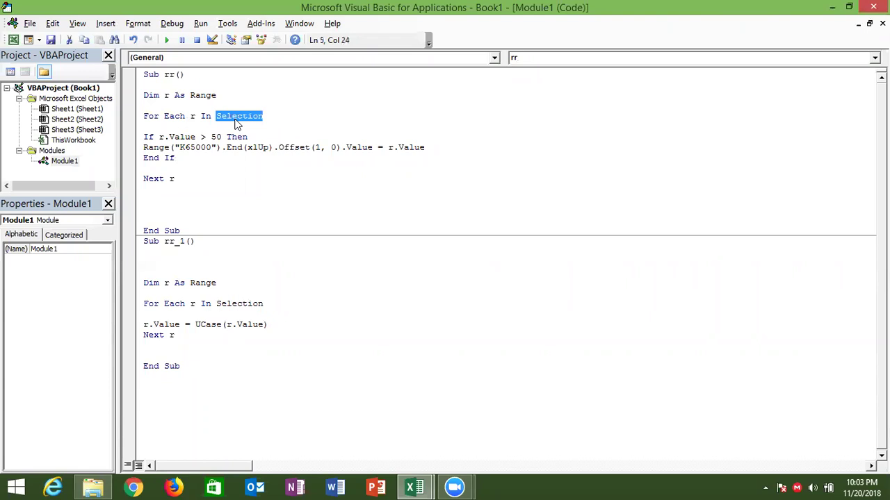
{"action": "key", "text": "alt+Tab"}
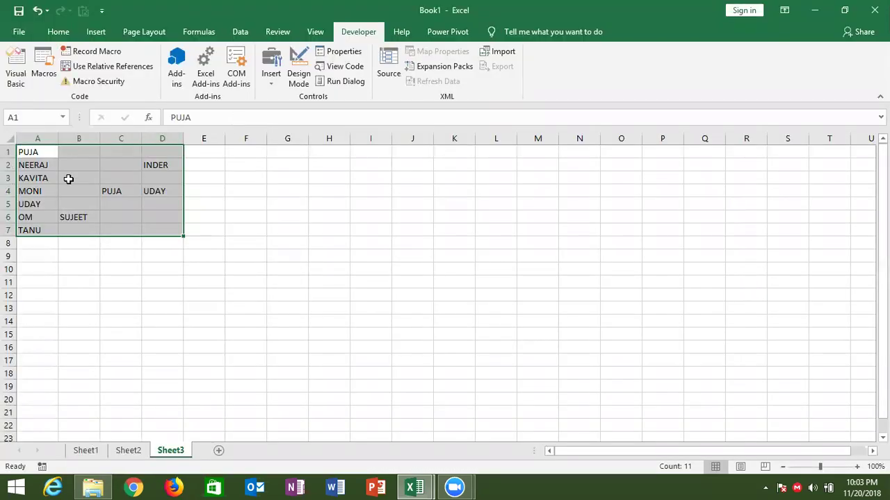
{"action": "key", "text": "alt+F11"}
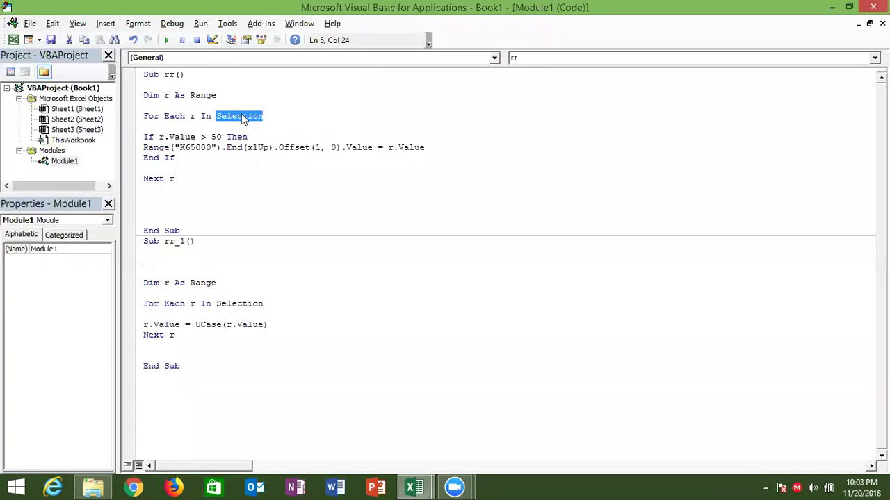
{"action": "double_click", "coordinate": [195, 119]}
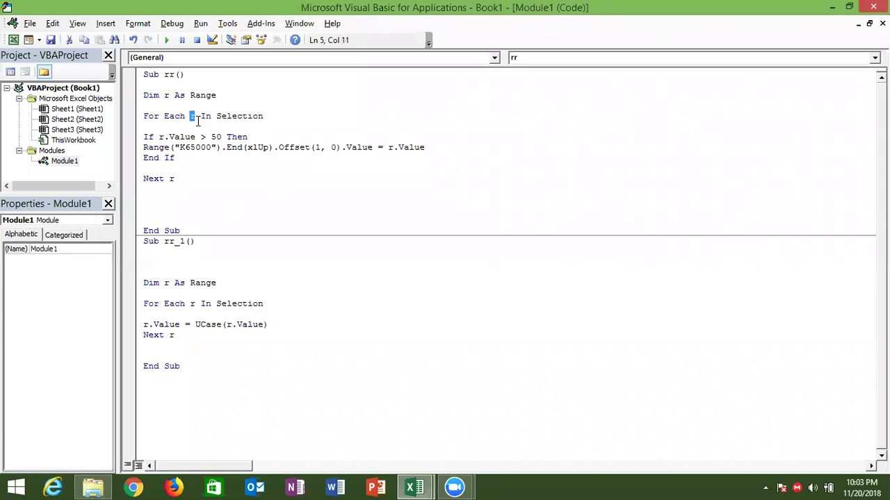
{"action": "key", "text": "Left"}
{"action": "key", "text": "Left"}
{"action": "key", "text": "Left"}
{"action": "key", "text": "Right"}
{"action": "key", "text": "Right"}
{"action": "key", "text": "Right"}
{"action": "key", "text": "Right"}
{"action": "key", "text": "Right"}
{"action": "key", "text": "shift+Right"}
{"action": "double_click", "coordinate": [247, 118]}
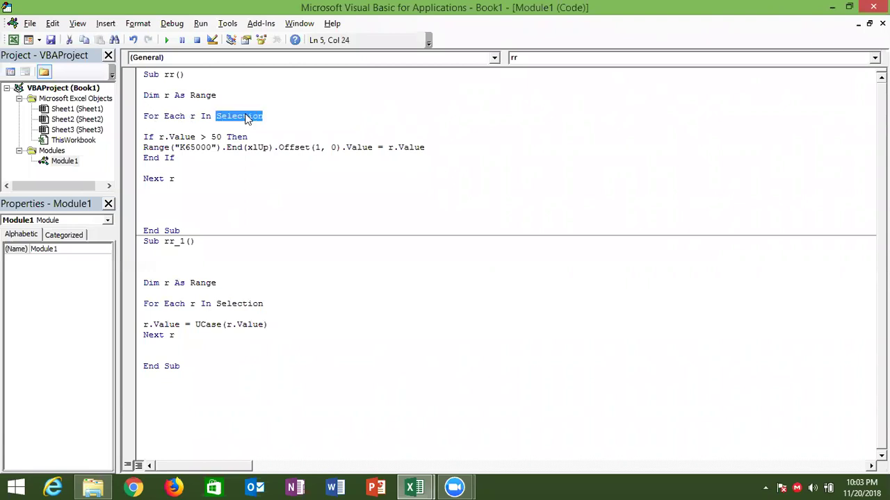
{"action": "left_click", "coordinate": [189, 115]}
{"action": "double_click", "coordinate": [162, 137]}
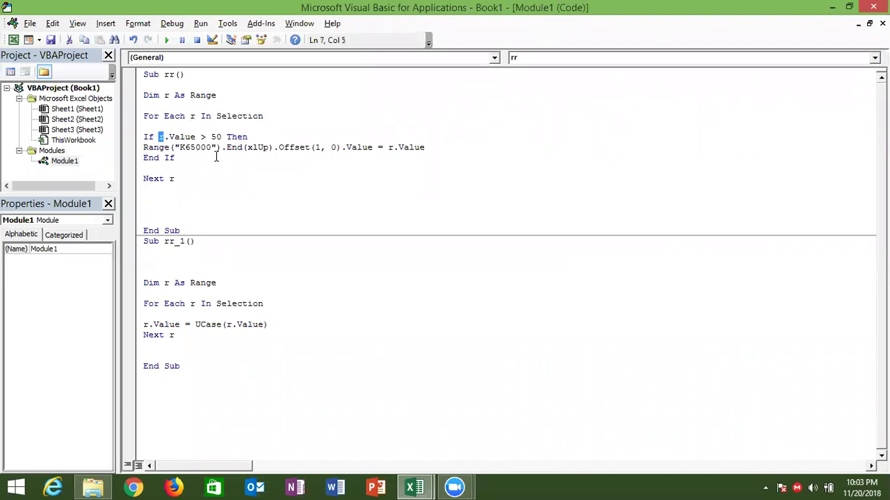
{"action": "left_click", "coordinate": [200, 312]}
{"action": "double_click", "coordinate": [175, 324]}
{"action": "double_click", "coordinate": [246, 325]}
{"action": "double_click", "coordinate": [241, 304]}
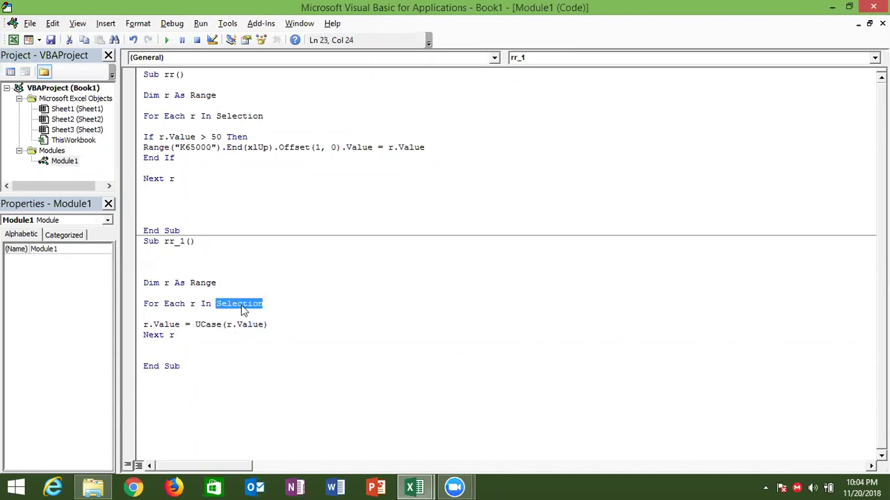
{"action": "key", "text": "alt+F11"}
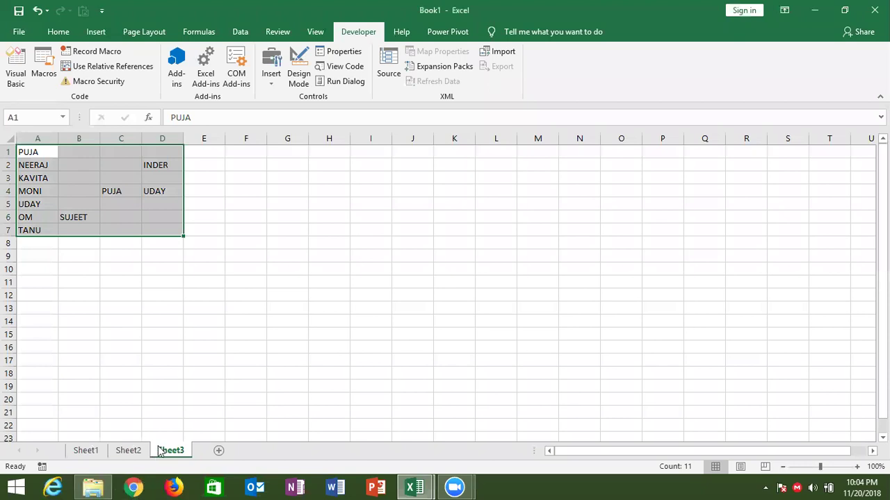
{"action": "key", "text": "alt+F11"}
- Point rr_1's loop at Range("A1:C10") and delete the blank lines above Dim r As Range
{"action": "type", "text": "range(\"A1:C"}
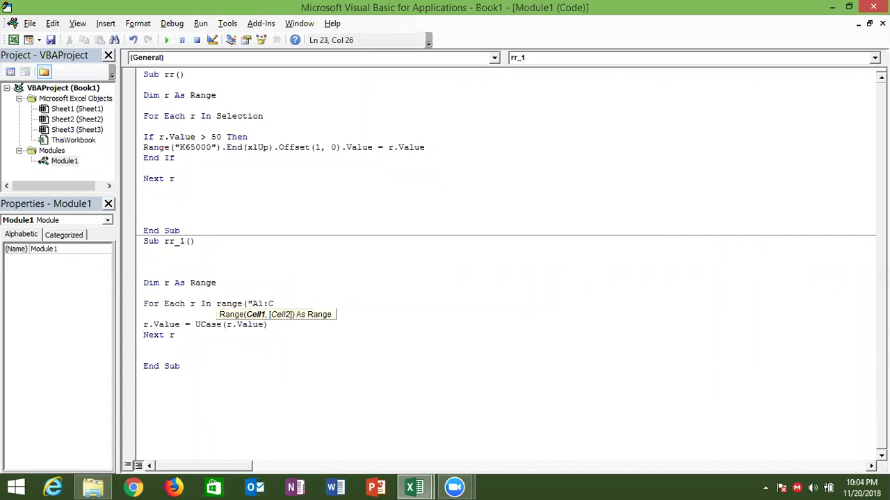
{"action": "type", "text": "10"}
{"action": "type", "text": "\")"}
{"action": "left_click", "coordinate": [255, 265]}
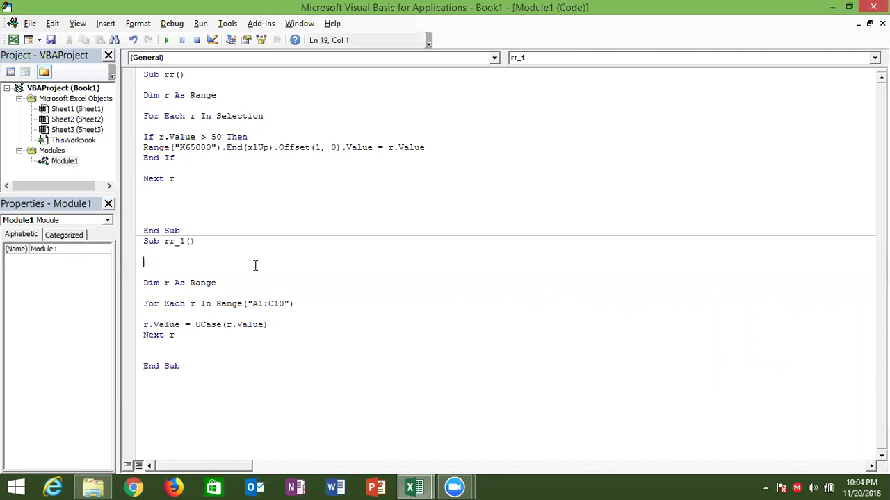
{"action": "key", "text": "Delete"}
{"action": "key", "text": "Delete"}
{"action": "key", "text": "Up"}
{"action": "key", "text": "Delete"}
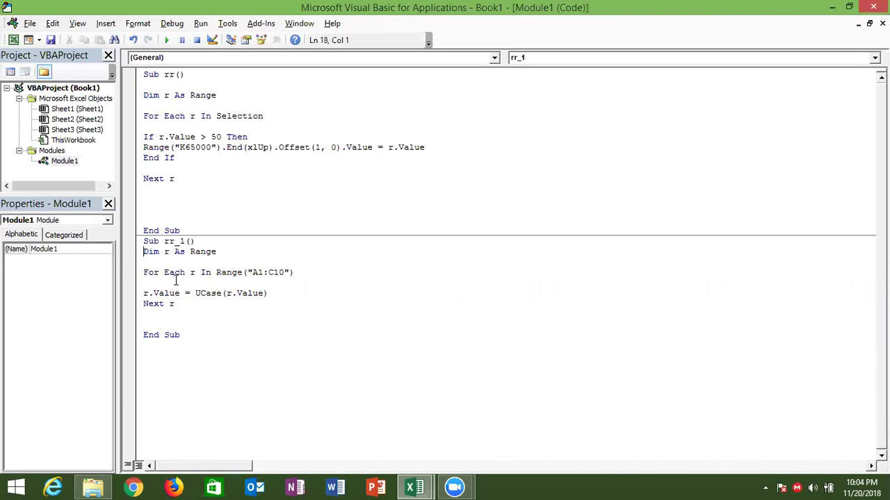
{"action": "double_click", "coordinate": [256, 272]}
- Add blank lines after rr_1, then create Sheet4, Sheet5 and Sheet6 in the workbook
{"action": "left_click", "coordinate": [219, 335]}
{"action": "key", "text": "Return"}
{"action": "key", "text": "Return"}
{"action": "key", "text": "alt+F11"}
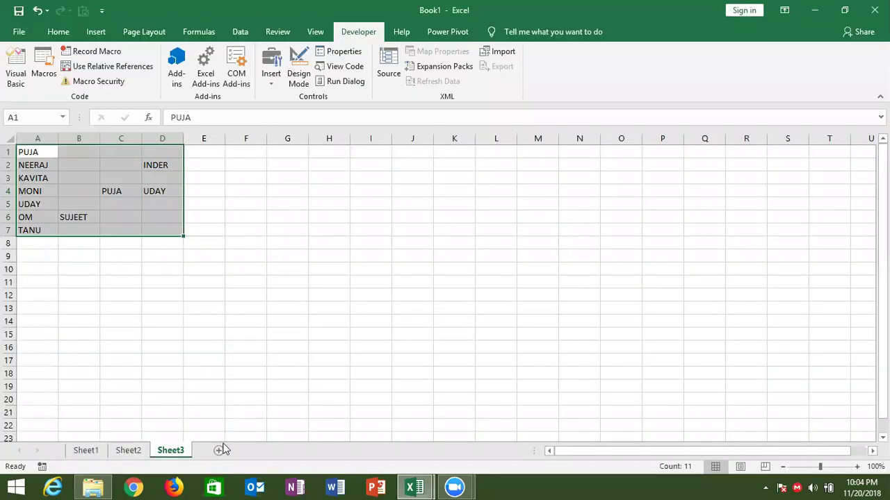
{"action": "left_click", "coordinate": [219, 451]}
{"action": "left_click", "coordinate": [260, 451]}
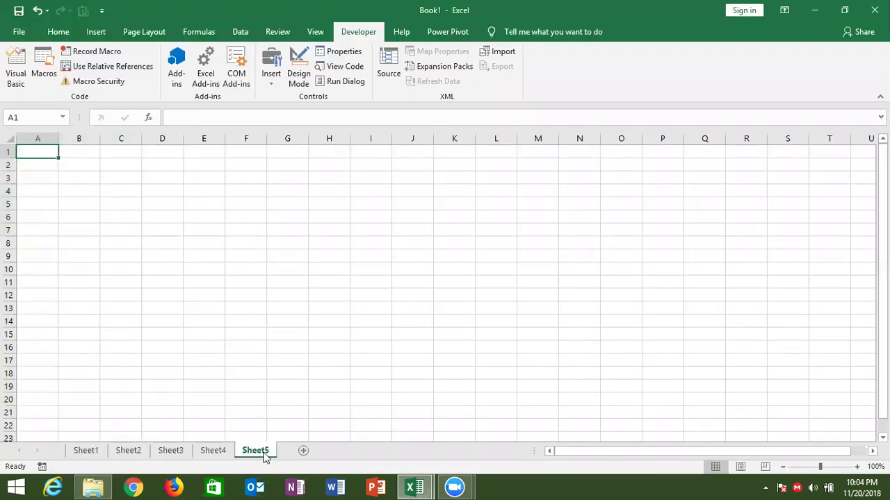
{"action": "left_click", "coordinate": [300, 450]}
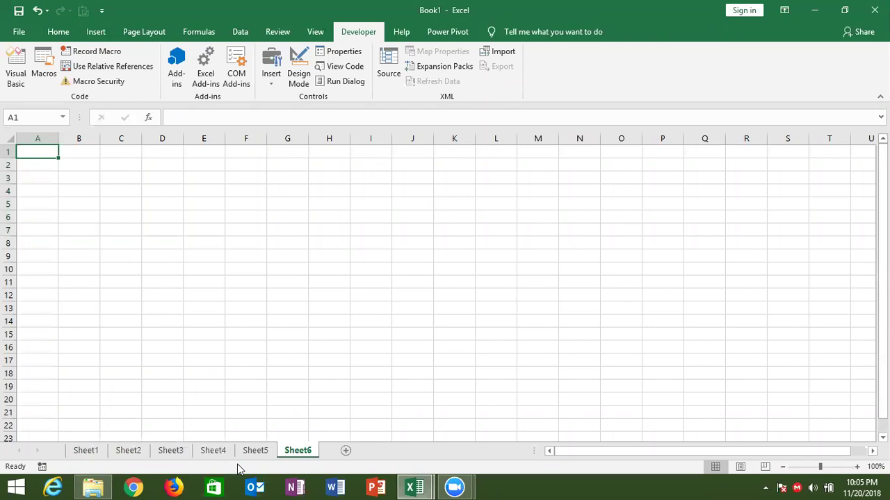
- Start a new macro rr_2 declaring w As Worksheet
{"action": "key", "text": "alt+F11"}
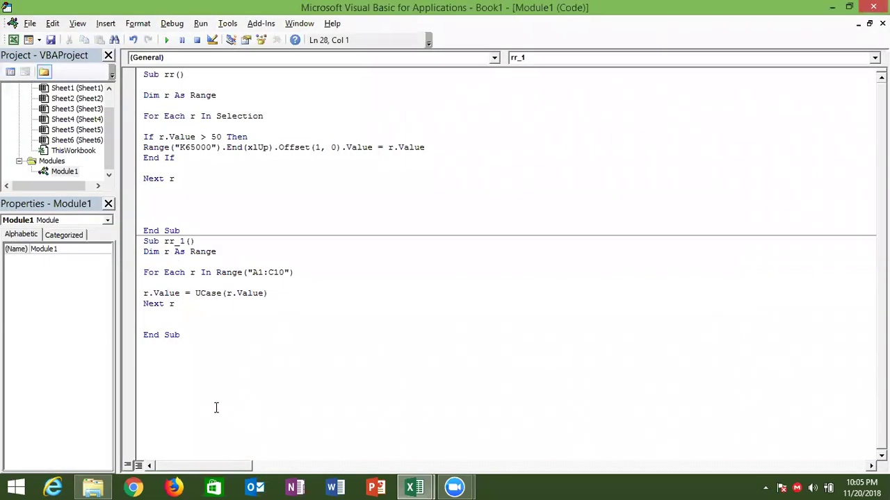
{"action": "type", "text": "sub rr_2"}
{"action": "type", "text": "()"}
{"action": "key", "text": "Return"}
{"action": "key", "text": "Return"}
{"action": "key", "text": "Return"}
{"action": "key", "text": "Return"}
{"action": "key", "text": "Up"}
{"action": "key", "text": "Up"}
{"action": "type", "text": "dim w as wor"}
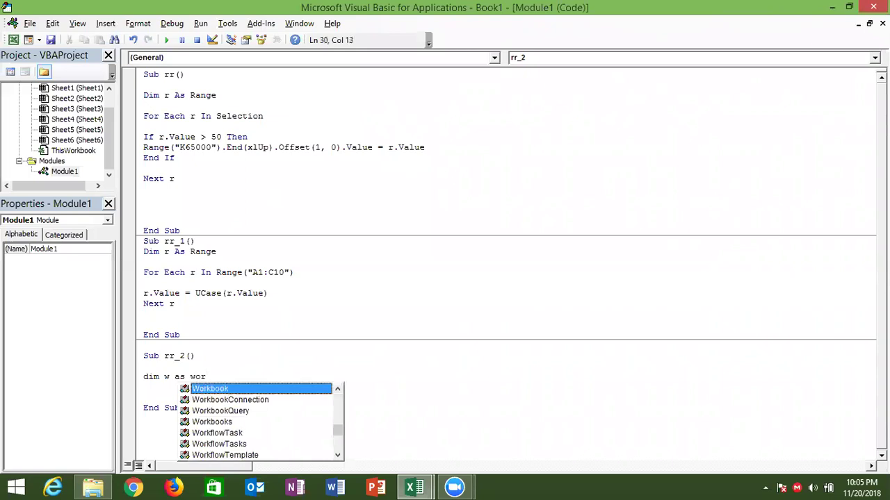
{"action": "type", "text": "k"}
{"action": "type", "text": "sh"}
{"action": "key", "text": "Tab"}
- Begin the loop line 'For Each w In ActiveWorkbook.Wo…' below the declaration
{"action": "key", "text": "Return"}
{"action": "key", "text": "Return"}
{"action": "type", "text": "f"}
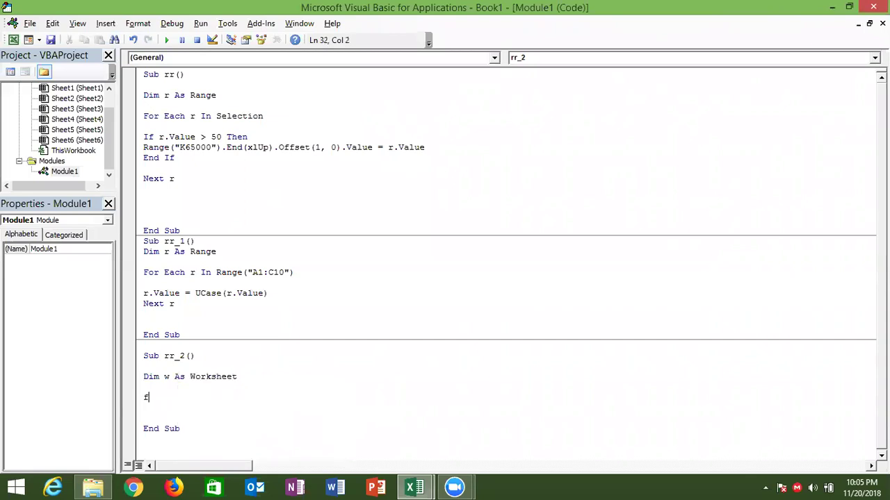
{"action": "type", "text": "or"}
{"action": "type", "text": " each w in "}
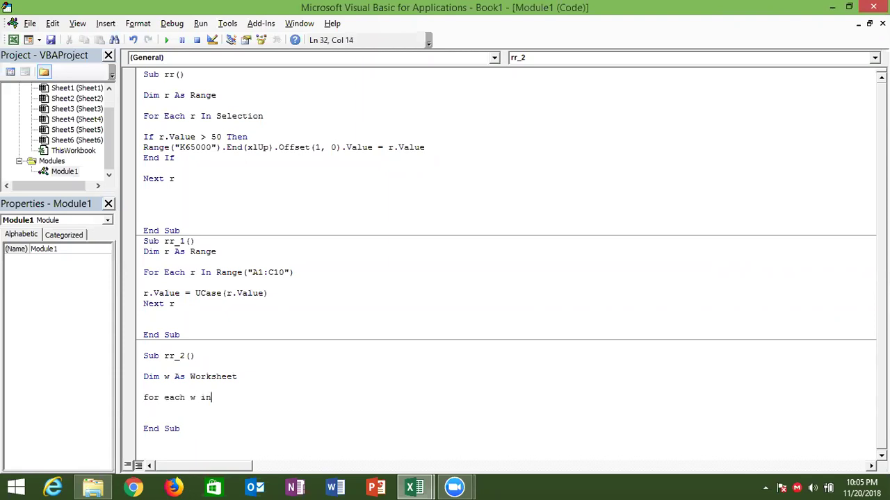
{"action": "type", "text": "act"}
{"action": "type", "text": "ivewor"}
{"action": "key", "text": "BackSpace"}
{"action": "key", "text": "BackSpace"}
{"action": "key", "text": "BackSpace"}
{"action": "key", "text": "BackSpace"}
{"action": "type", "text": "eworkbook."}
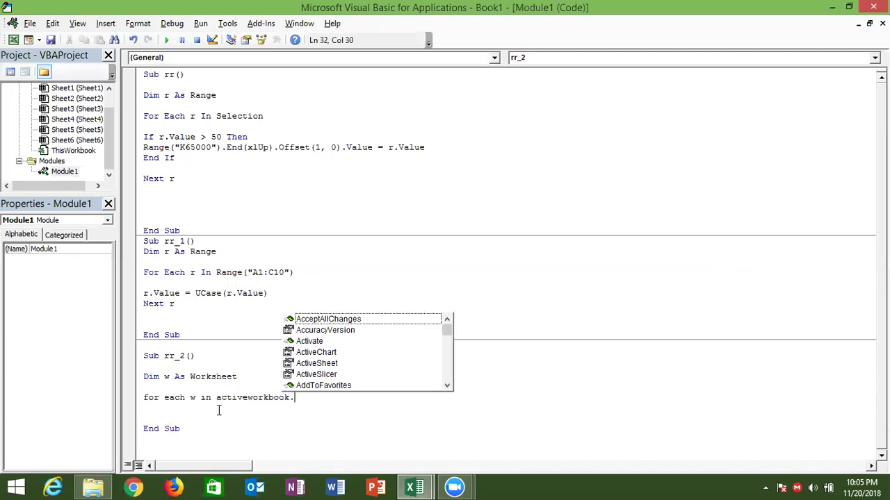
{"action": "type", "text": "wo"}
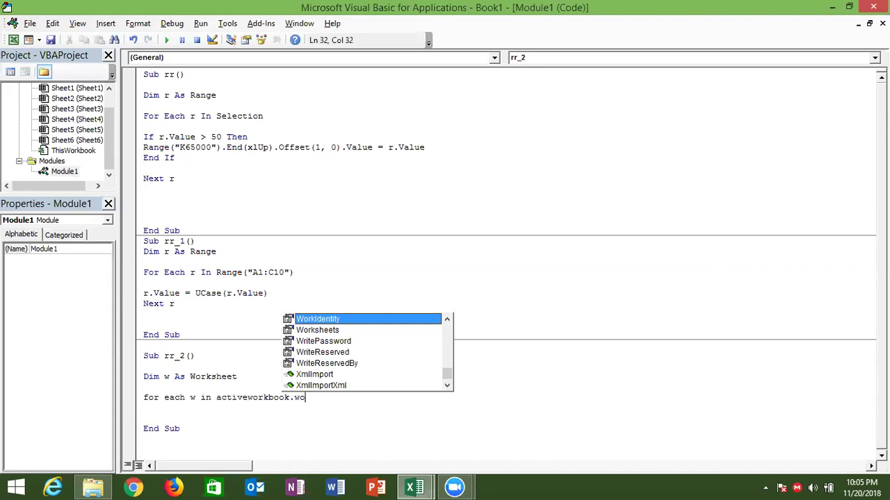
- Loop over ActiveWorkbook.Worksheets and rename each sheet with w.Name = "Data" & r
{"action": "key", "text": "Down"}
{"action": "key", "text": "Tab"}
{"action": "left_click", "coordinate": [219, 411]}
{"action": "key", "text": "Return"}
{"action": "key", "text": "Return"}
{"action": "key", "text": "Up"}
{"action": "key", "text": "Up"}
{"action": "type", "text": "w.n"}
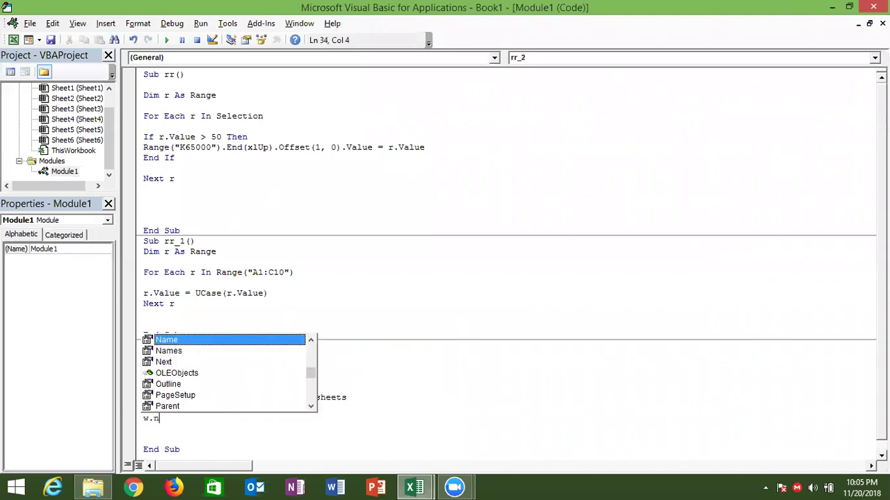
{"action": "key", "text": "Tab"}
{"action": "type", "text": "=\"Data\" "}
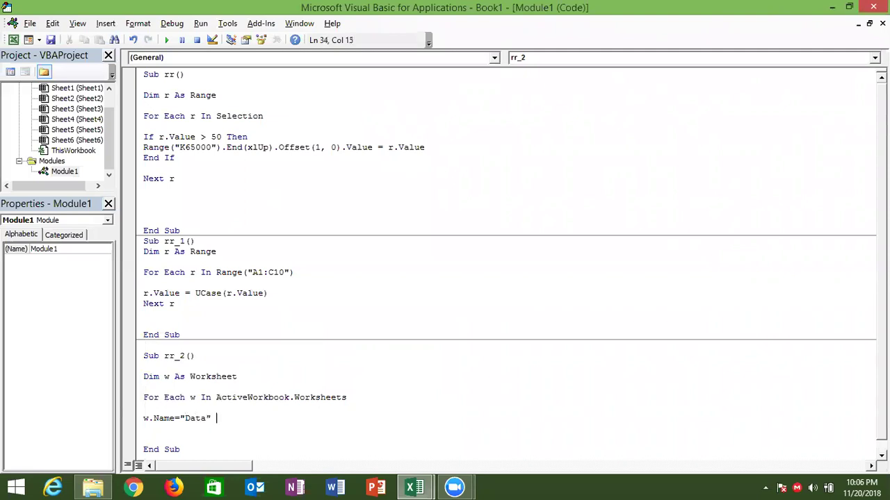
{"action": "type", "text": "& "}
{"action": "type", "text": "(r+"}
{"action": "type", "text": "1)"}
{"action": "key", "text": "Down"}
{"action": "key", "text": "Up"}
{"action": "key", "text": "Left"}
{"action": "key", "text": "Left"}
{"action": "key", "text": "shift+Down"}
{"action": "key", "text": "shift+Down"}
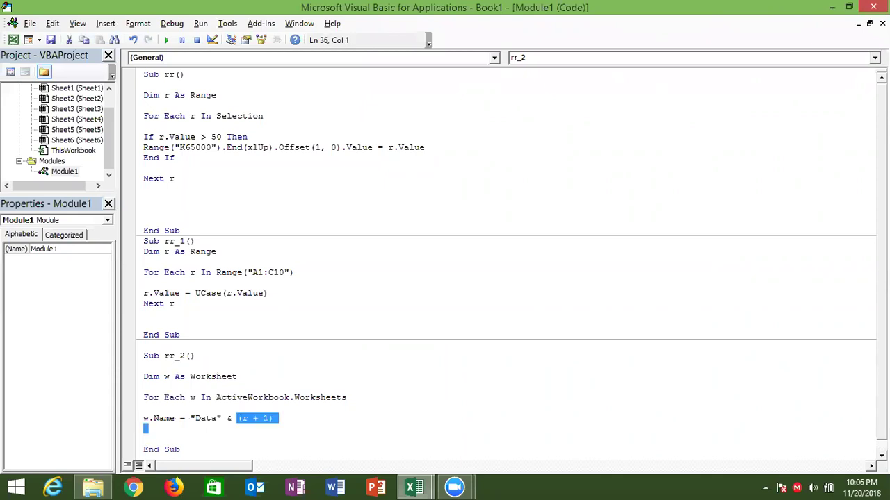
{"action": "type", "text": "r"}
- Add the counter line r = r + 1 and close the loop with Next w
{"action": "key", "text": "Up"}
{"action": "type", "text": "r = r + 1"}
{"action": "key", "text": "Down"}
{"action": "key", "text": "Down"}
{"action": "key", "text": "Left"}
{"action": "key", "text": "Left"}
{"action": "key", "text": "Left"}
{"action": "key", "text": "Left"}
{"action": "key", "text": "Left"}
{"action": "key", "text": "Return"}
{"action": "key", "text": "Return"}
{"action": "left_click", "coordinate": [143, 439]}
{"action": "type", "text": "nex"}
{"action": "key", "text": "BackSpace"}
{"action": "type", "text": "xt "}
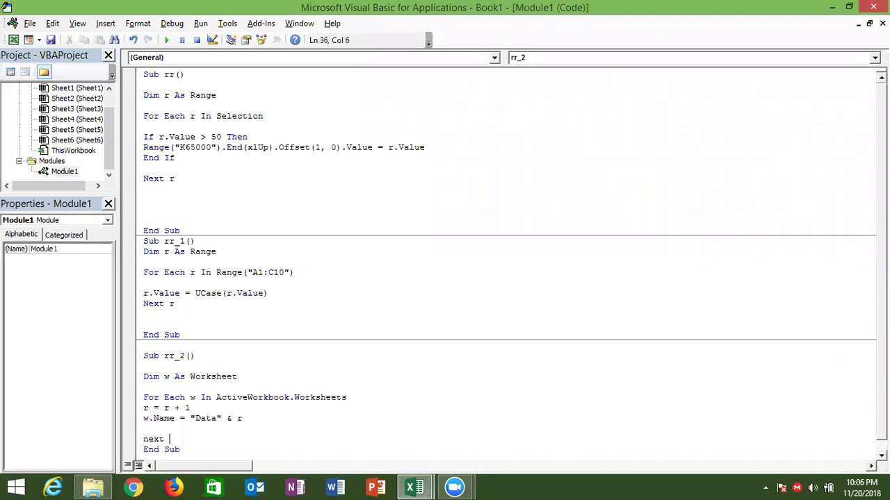
{"action": "type", "text": "w"}
- Run the rr_2 macro from the workbook's Macros list
{"action": "left_click", "coordinate": [239, 395]}
{"action": "key", "text": "alt+F11"}
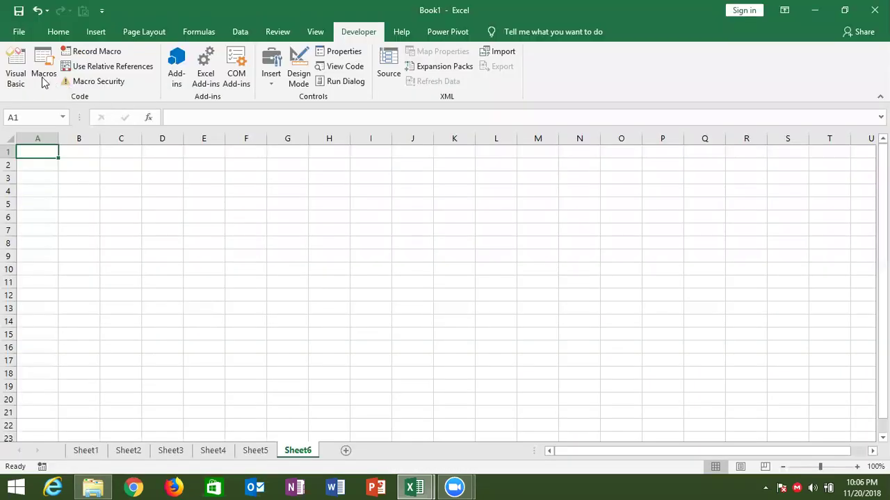
{"action": "left_click", "coordinate": [43, 82]}
{"action": "left_click", "coordinate": [136, 193]}
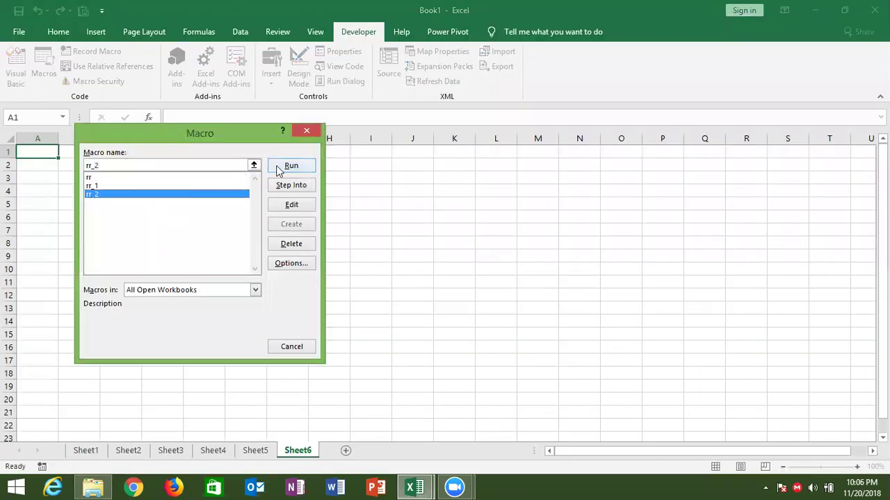
{"action": "left_click", "coordinate": [282, 171]}
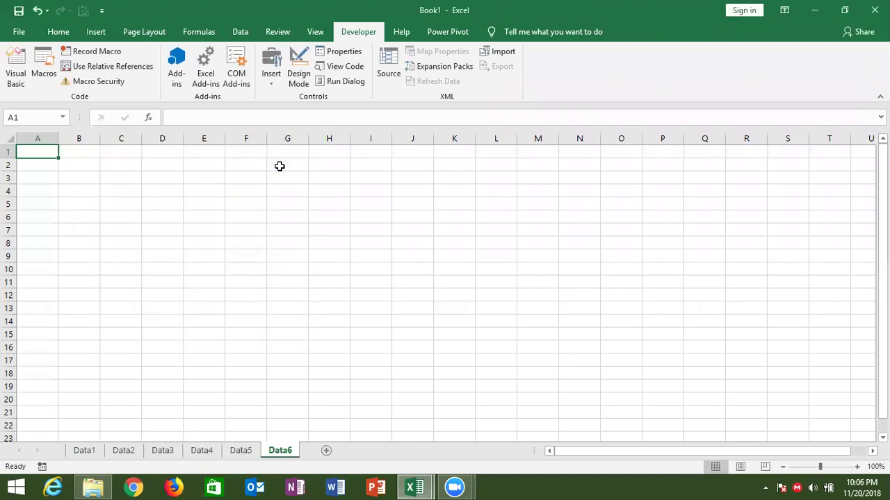
- Check the renamed tabs Data1 through Data6 one by one
{"action": "left_click", "coordinate": [86, 452]}
{"action": "left_click", "coordinate": [123, 453]}
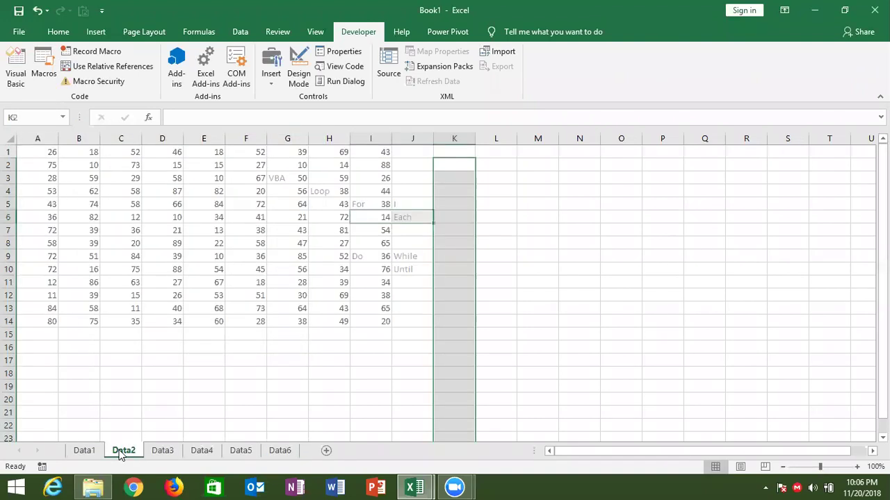
{"action": "left_click", "coordinate": [163, 451]}
{"action": "left_click", "coordinate": [201, 450]}
{"action": "left_click", "coordinate": [241, 451]}
{"action": "left_click", "coordinate": [272, 452]}
- Add blank lines below the macros in the VBA editor, then show the Data1 sheet
{"action": "key", "text": "alt+Tab"}
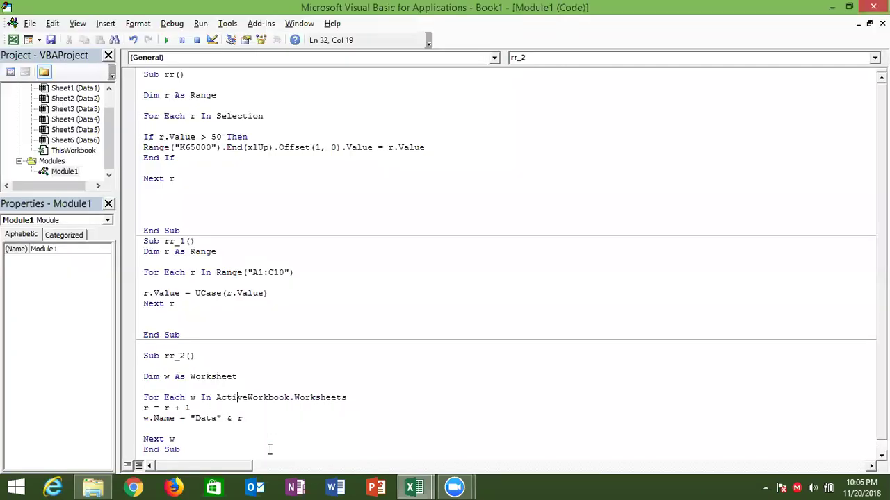
{"action": "key", "text": "Down"}
{"action": "key", "text": "Down"}
{"action": "key", "text": "Down"}
{"action": "key", "text": "Down"}
{"action": "key", "text": "Down"}
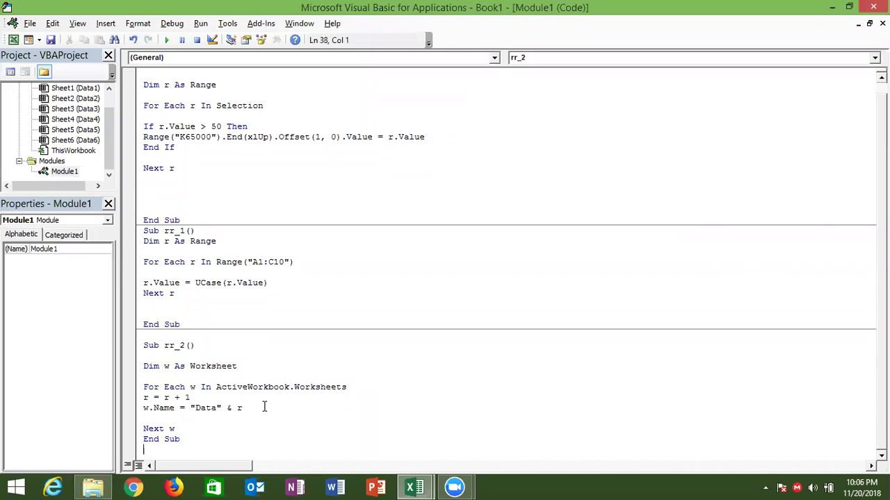
{"action": "key", "text": "Return"}
{"action": "key", "text": "Return"}
{"action": "key", "text": "Return"}
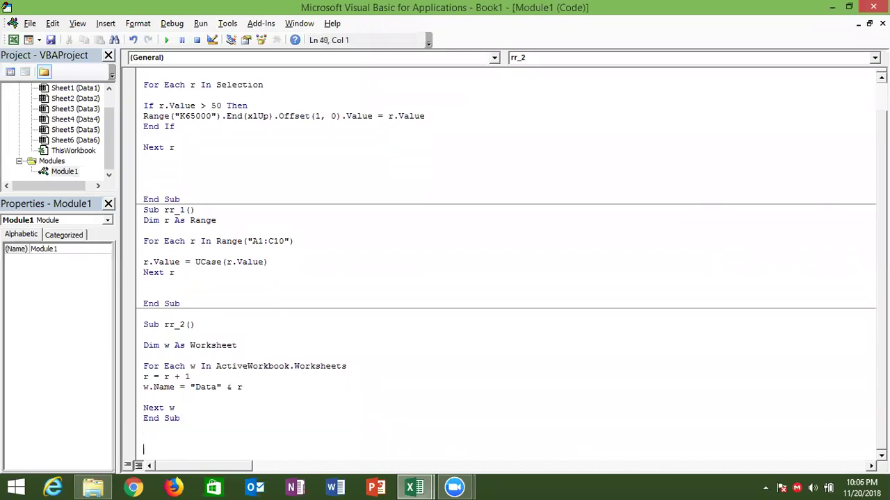
{"action": "key", "text": "Return"}
{"action": "key", "text": "Return"}
{"action": "key", "text": "Return"}
{"action": "key", "text": "Return"}
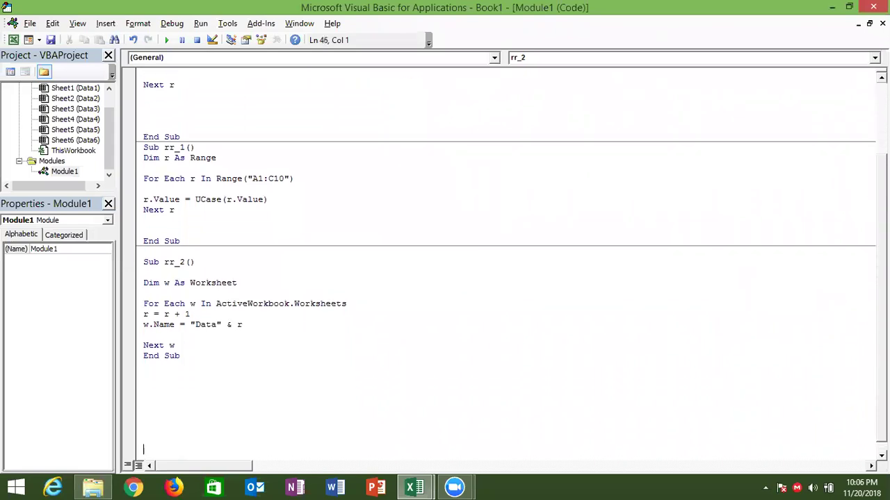
{"action": "left_click", "coordinate": [144, 314]}
{"action": "left_click", "coordinate": [190, 334]}
{"action": "key", "text": "alt+F11"}
{"action": "left_click", "coordinate": [81, 452]}
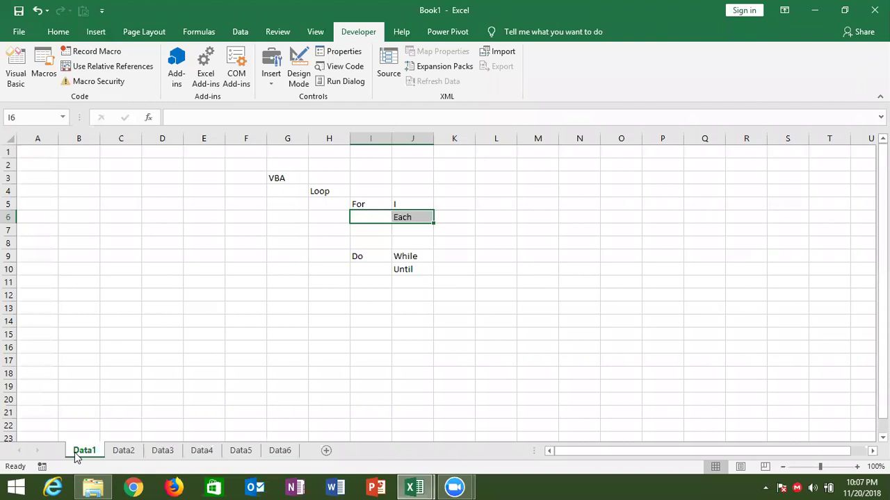
{"action": "key", "text": "alt+Tab"}
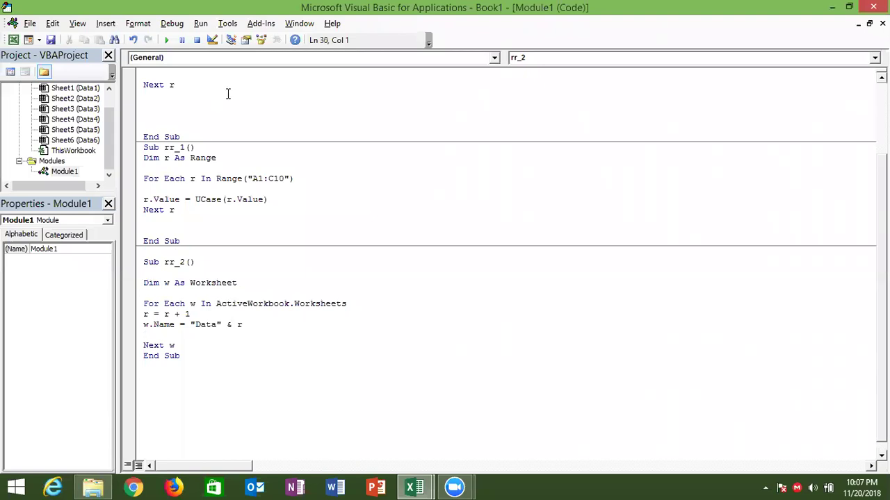
{"action": "double_click", "coordinate": [202, 158]}
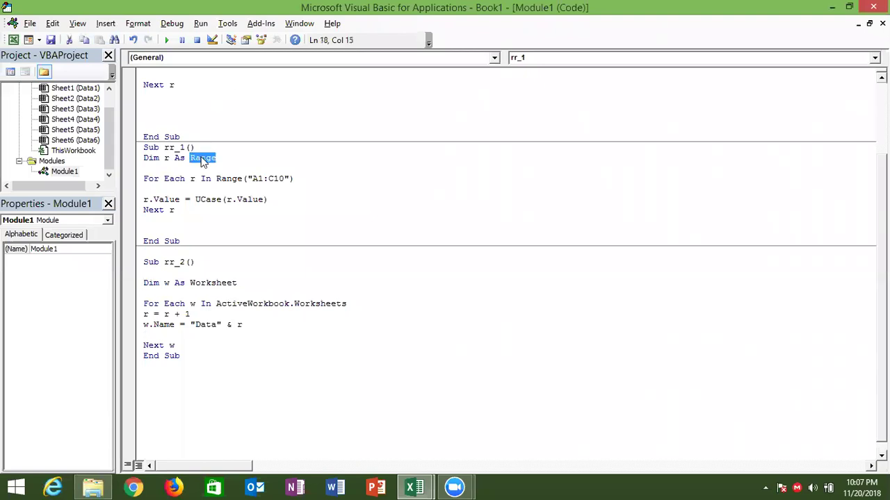
{"action": "double_click", "coordinate": [219, 283]}
{"action": "left_click", "coordinate": [154, 282]}
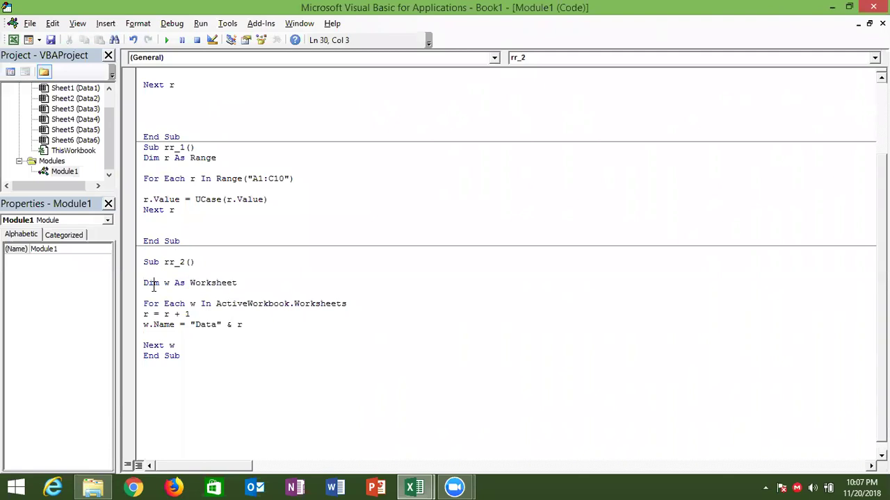
{"action": "double_click", "coordinate": [215, 284]}
{"action": "left_click", "coordinate": [154, 303]}
{"action": "left_click", "coordinate": [185, 303]}
{"action": "left_click", "coordinate": [199, 303]}
{"action": "double_click", "coordinate": [203, 304]}
{"action": "left_click", "coordinate": [194, 304]}
{"action": "double_click", "coordinate": [194, 304]}
{"action": "left_click_drag", "start_coordinate": [217, 304], "coordinate": [347, 306]}
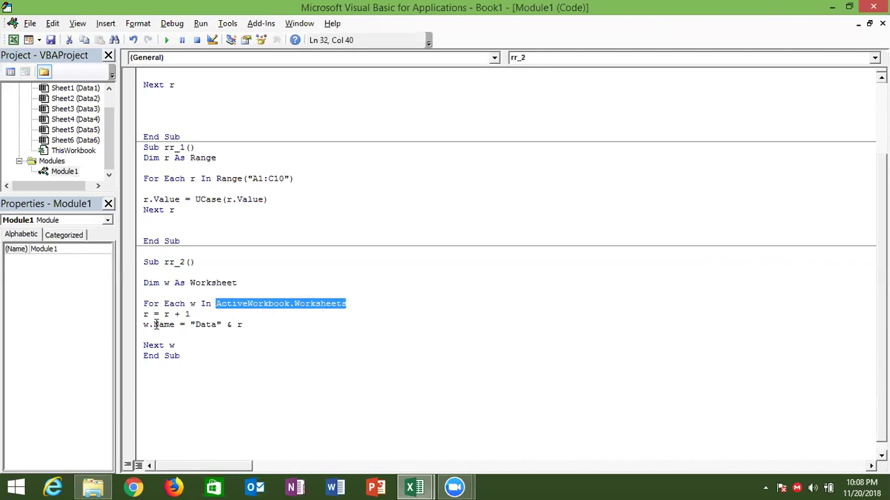
{"action": "left_click_drag", "start_coordinate": [143, 324], "coordinate": [165, 326]}
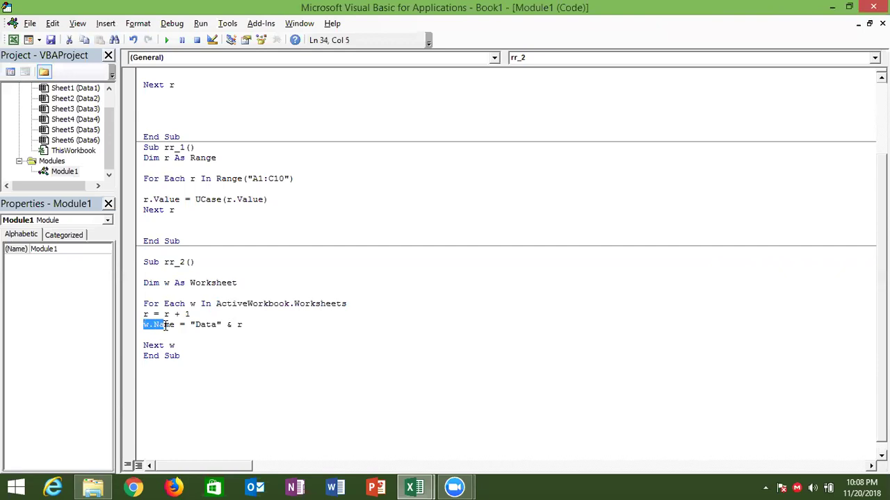
{"action": "left_click", "coordinate": [206, 324]}
{"action": "double_click", "coordinate": [207, 324]}
{"action": "left_click", "coordinate": [236, 337]}
- Type Puja in A1 of Data1 and fill down to list Puja through Om in A1:A6
{"action": "key", "text": "alt+F11"}
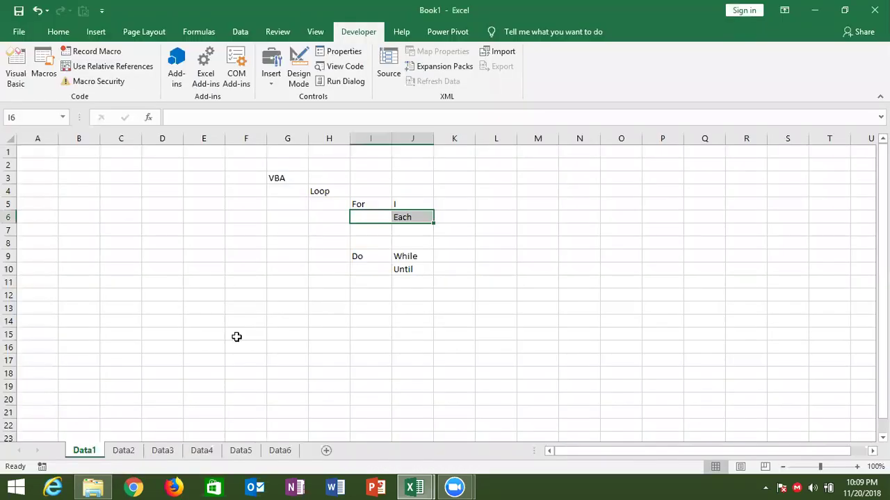
{"action": "left_click", "coordinate": [45, 154]}
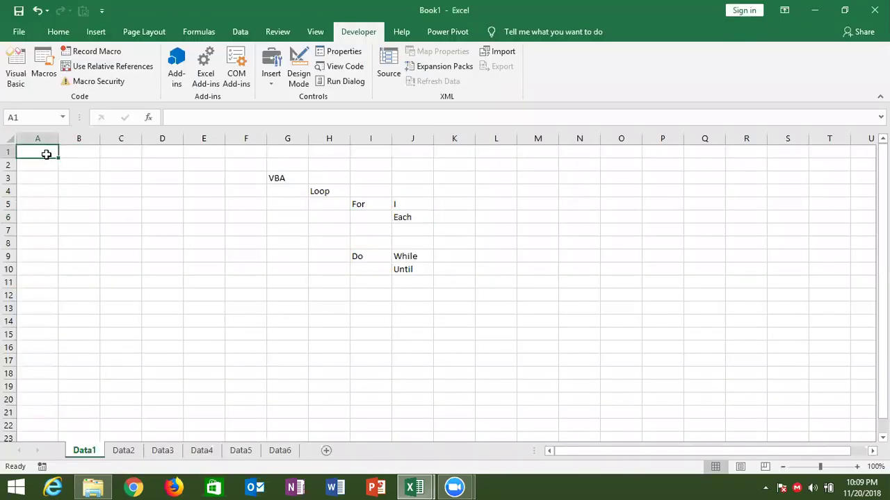
{"action": "type", "text": "Puja"}
{"action": "key", "text": "Return"}
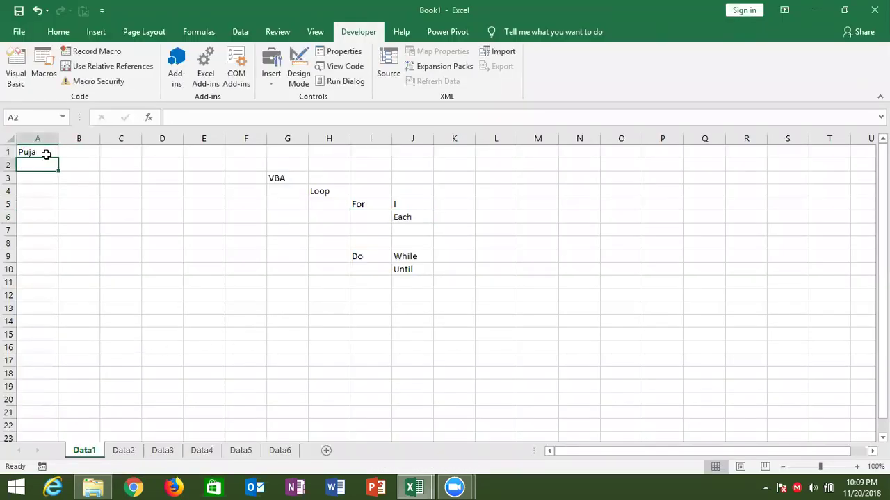
{"action": "left_click", "coordinate": [46, 154]}
{"action": "mouse_move", "coordinate": [58, 159]}
{"action": "left_mouse_down"}
{"action": "mouse_move", "coordinate": [55, 245]}
{"action": "mouse_move", "coordinate": [52, 224]}
{"action": "left_mouse_up"}
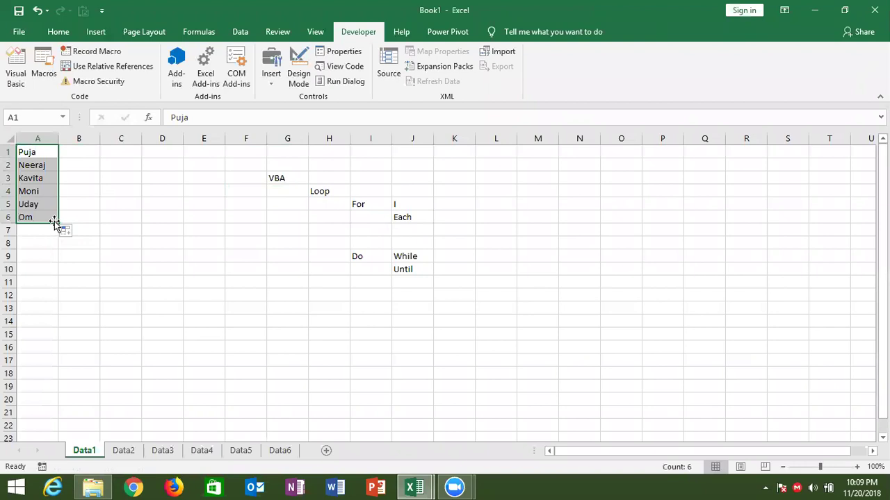
{"action": "left_click_drag", "start_coordinate": [54, 221], "coordinate": [54, 309]}
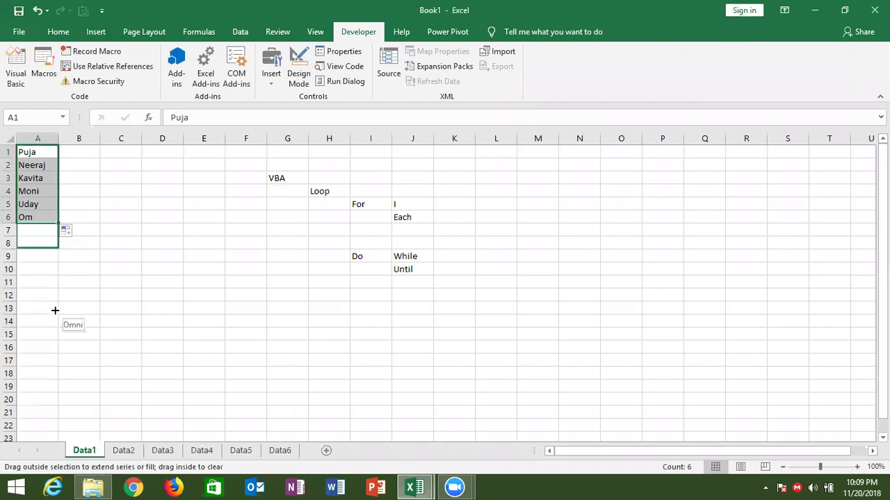
{"action": "key", "text": "alt+F11"}
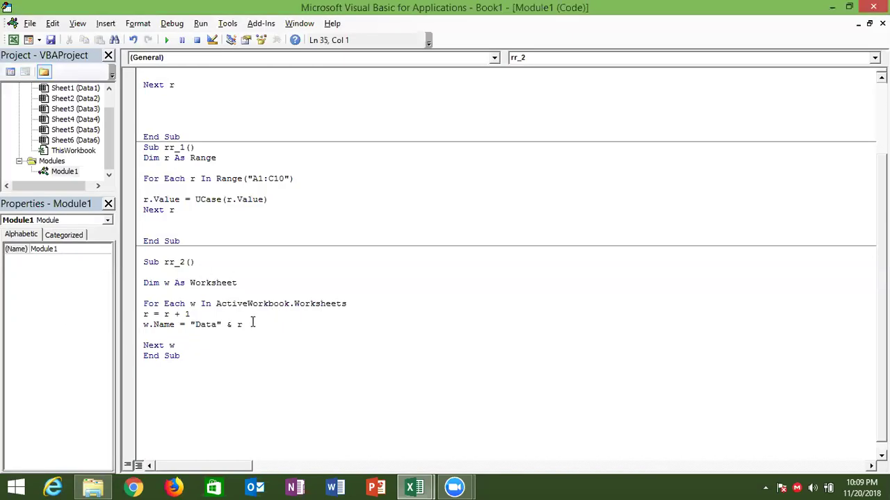
- Replace "Data" & r in rr_2's w.Name line with Cells(r,1).Value, then return to Excel
{"action": "left_click", "coordinate": [236, 325]}
{"action": "left_click_drag", "start_coordinate": [246, 324], "coordinate": [193, 330]}
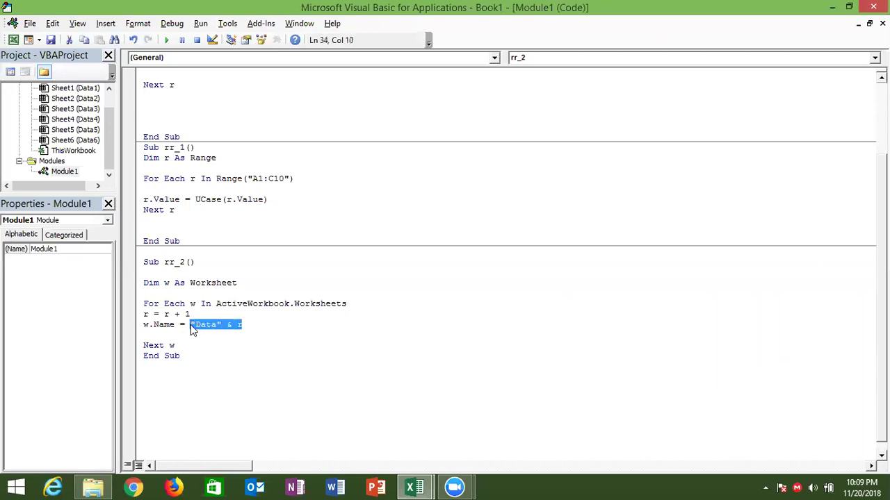
{"action": "type", "text": "cells("}
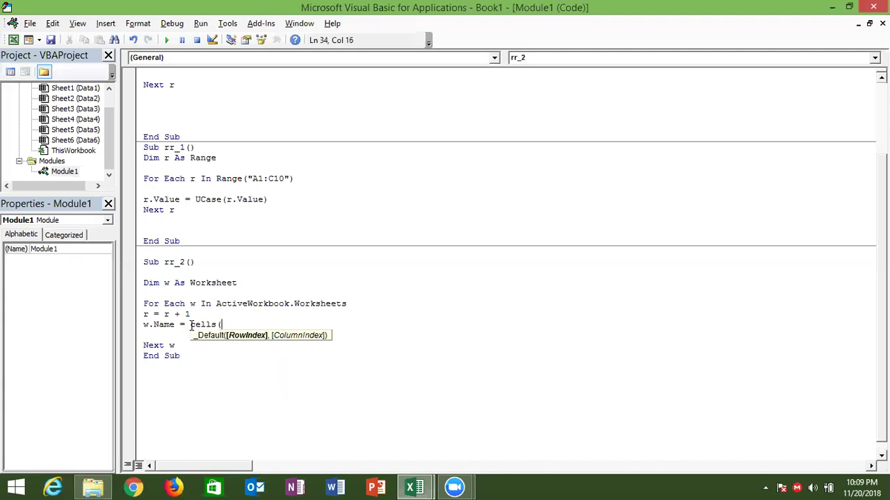
{"action": "type", "text": "r,1"}
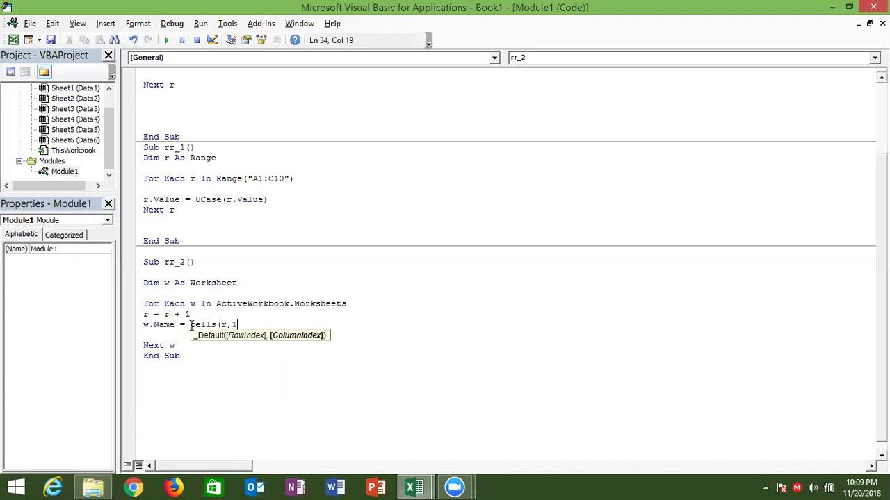
{"action": "type", "text": ").value"}
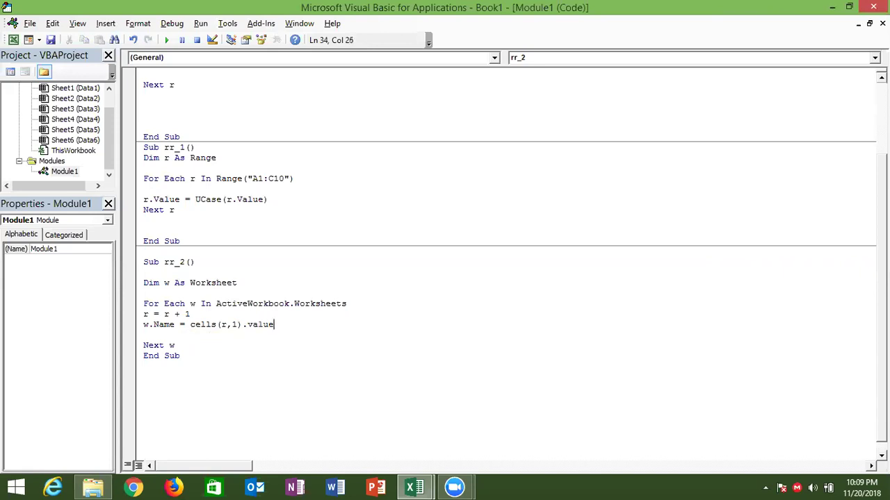
{"action": "left_click", "coordinate": [226, 295]}
{"action": "key", "text": "alt+Tab"}
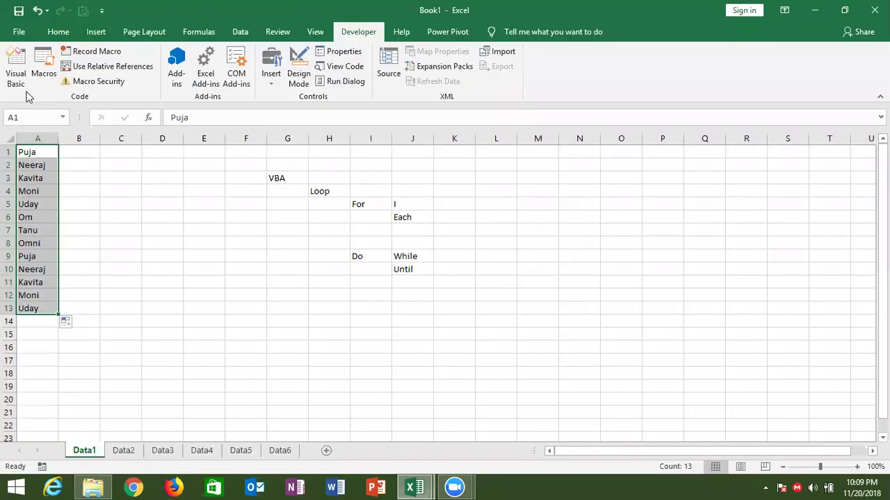
- Run rr_2 from the Macros list to rename the six sheets Puja through Om
{"action": "left_click", "coordinate": [44, 82]}
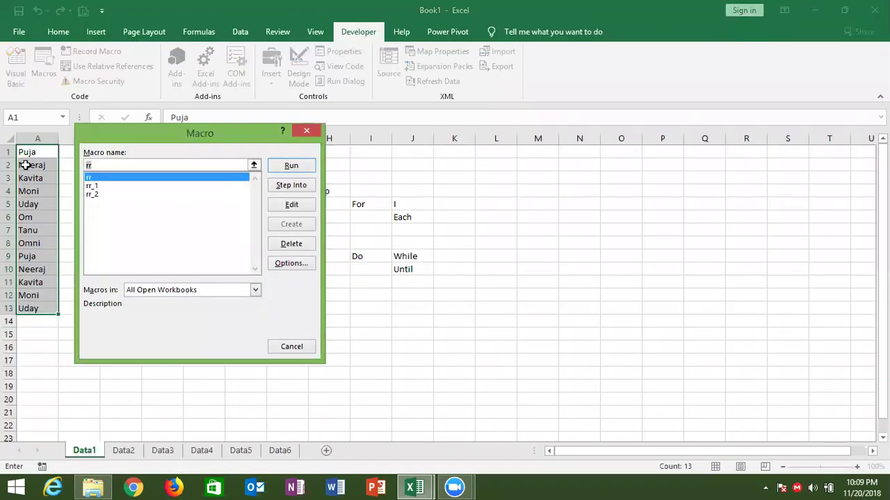
{"action": "left_click", "coordinate": [94, 194]}
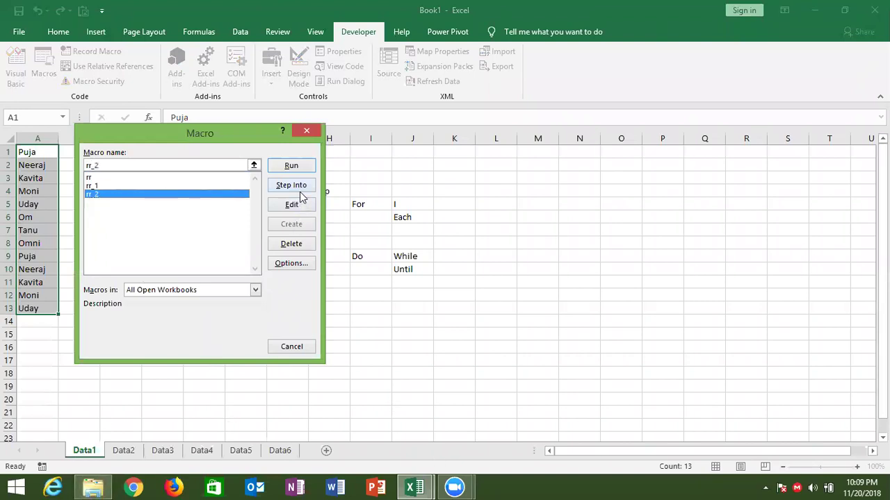
{"action": "left_click", "coordinate": [294, 168]}
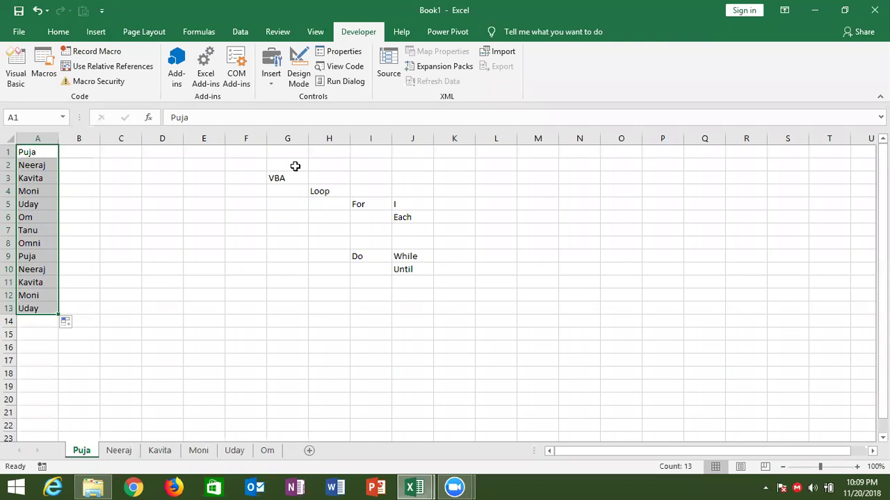
{"action": "key", "text": "alt+F11"}
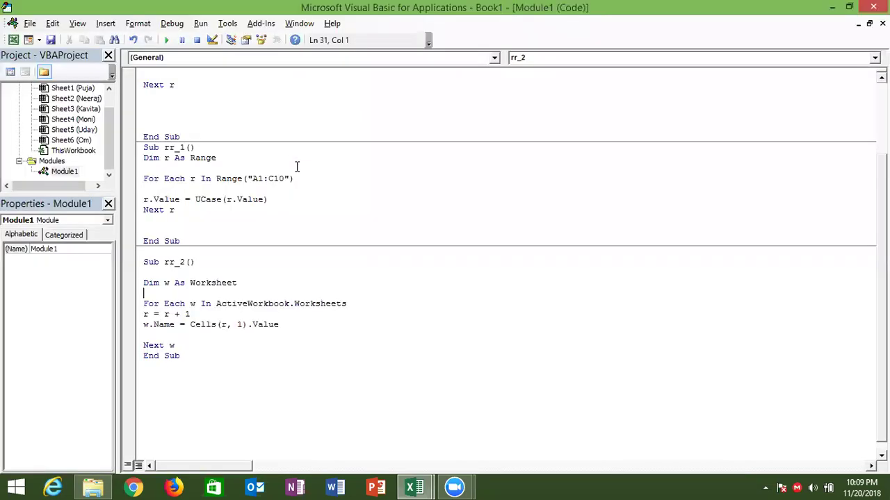
{"action": "left_click", "coordinate": [129, 316]}
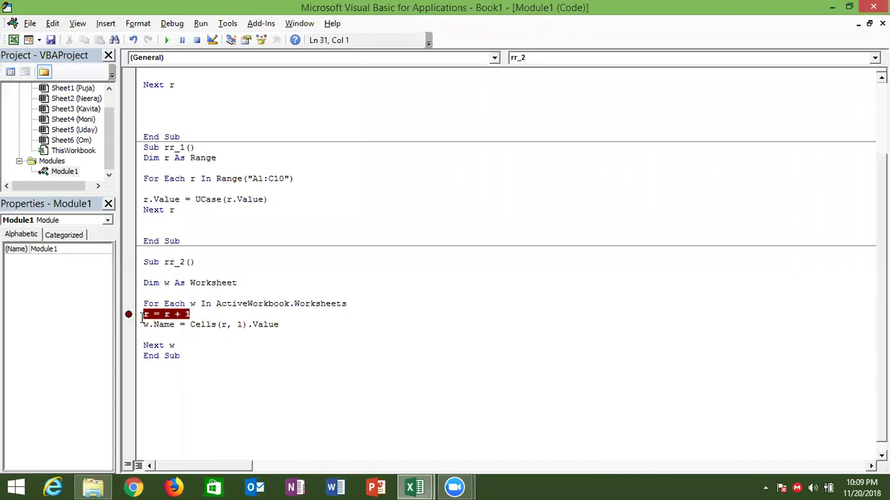
{"action": "double_click", "coordinate": [212, 325]}
{"action": "double_click", "coordinate": [223, 325]}
{"action": "left_click", "coordinate": [185, 314]}
{"action": "double_click", "coordinate": [167, 314]}
{"action": "left_click", "coordinate": [186, 314]}
{"action": "double_click", "coordinate": [167, 314]}
{"action": "left_click", "coordinate": [132, 316]}
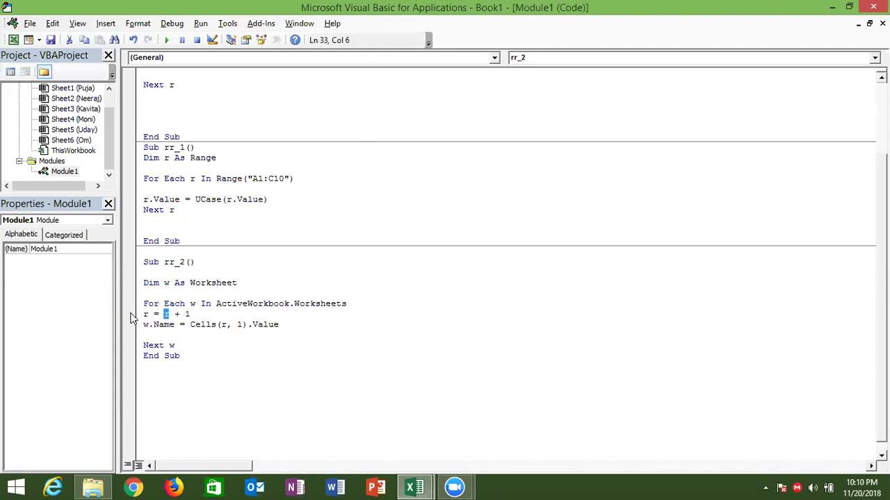
- Start a new Sub rr_3() macro below rr_2's End Sub
{"action": "left_click", "coordinate": [162, 375]}
{"action": "key", "text": "Return"}
{"action": "type", "text": "sub rr"}
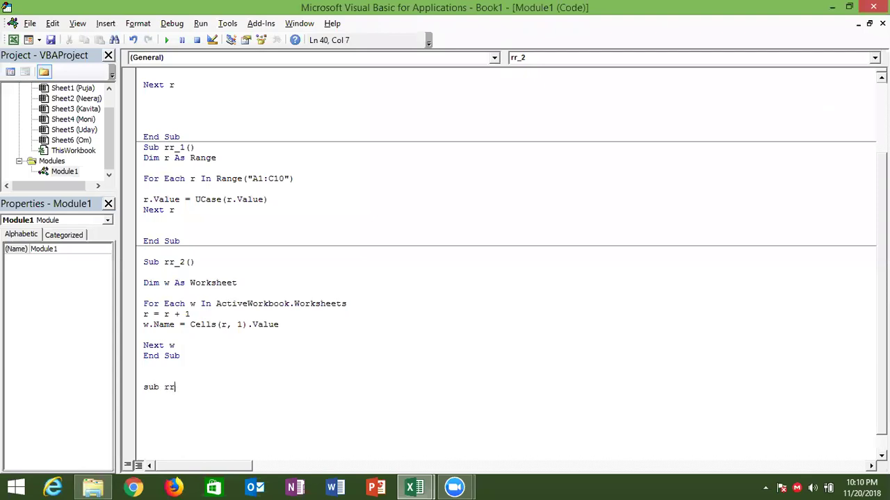
{"action": "type", "text": "_3"}
{"action": "type", "text": "()"}
{"action": "key", "text": "Return"}
{"action": "key", "text": "Return"}
{"action": "key", "text": "Return"}
{"action": "key", "text": "Return"}
{"action": "key", "text": "Return"}
- Add For i = 1 To Sheets.Count with Sheets(i).Name = Cells(i,1).Value inside rr_3
{"action": "key", "text": "Up"}
{"action": "key", "text": "Up"}
{"action": "key", "text": "Up"}
{"action": "type", "text": "for i = "}
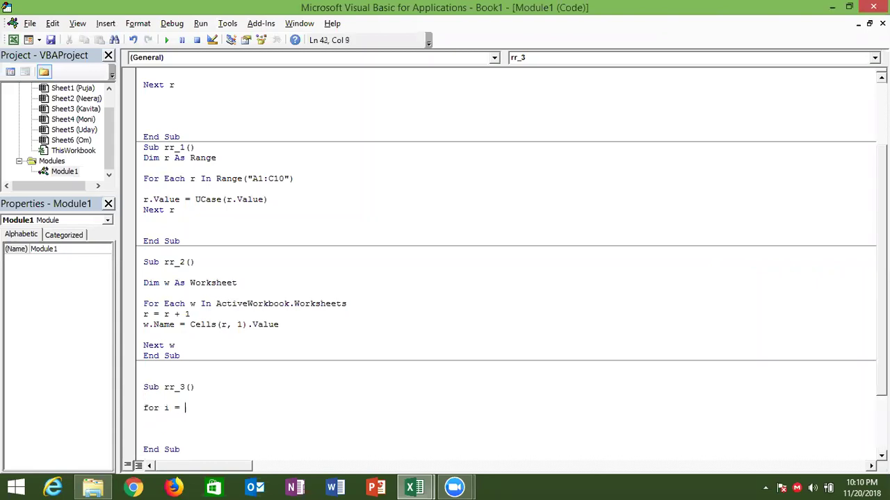
{"action": "type", "text": "1 to sheets.co"}
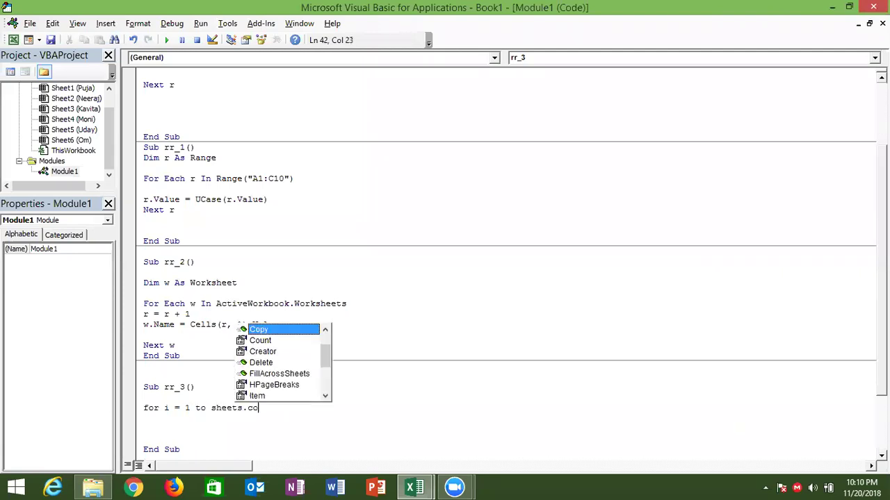
{"action": "type", "text": "u"}
{"action": "key", "text": "Tab"}
{"action": "key", "text": "Return"}
{"action": "key", "text": "Return"}
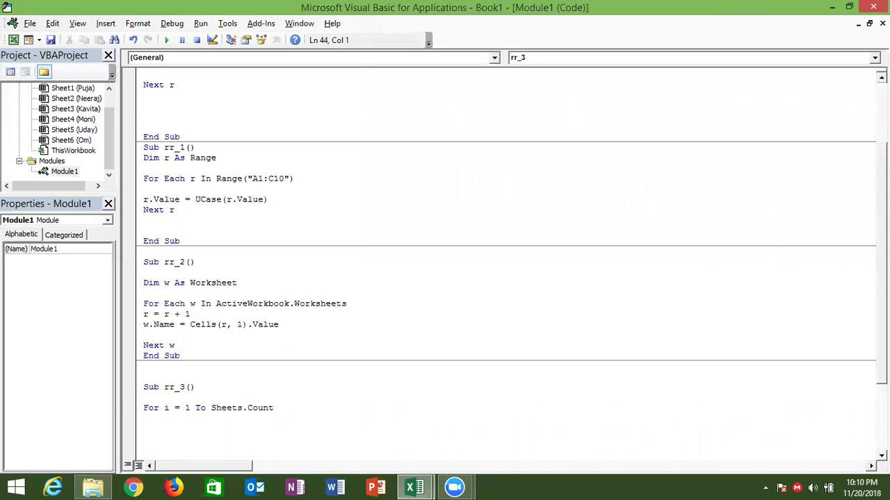
{"action": "type", "text": "sheets(i"}
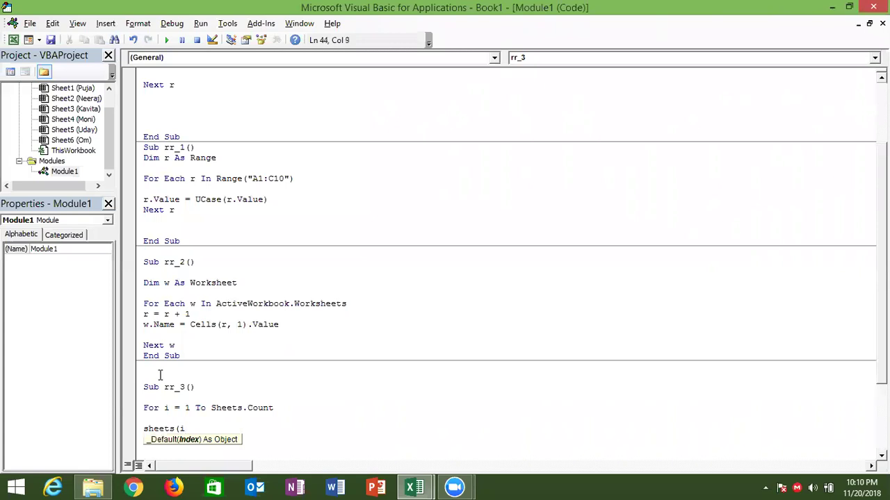
{"action": "type", "text": ").name=cells(i,1"}
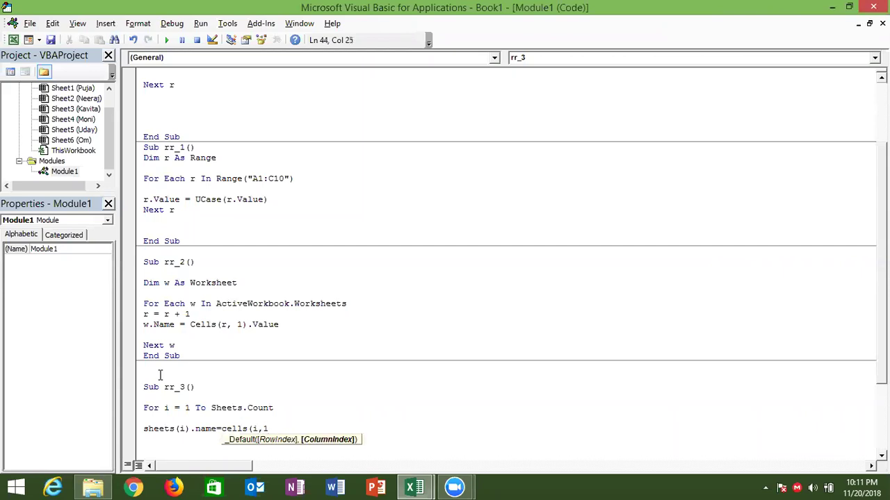
{"action": "type", "text": ")."}
{"action": "type", "text": "value"}
{"action": "key", "text": "Return"}
- Close the loop with Next i and add blank lines around it
{"action": "type", "text": "next i"}
{"action": "key", "text": "Down"}
{"action": "key", "text": "Down"}
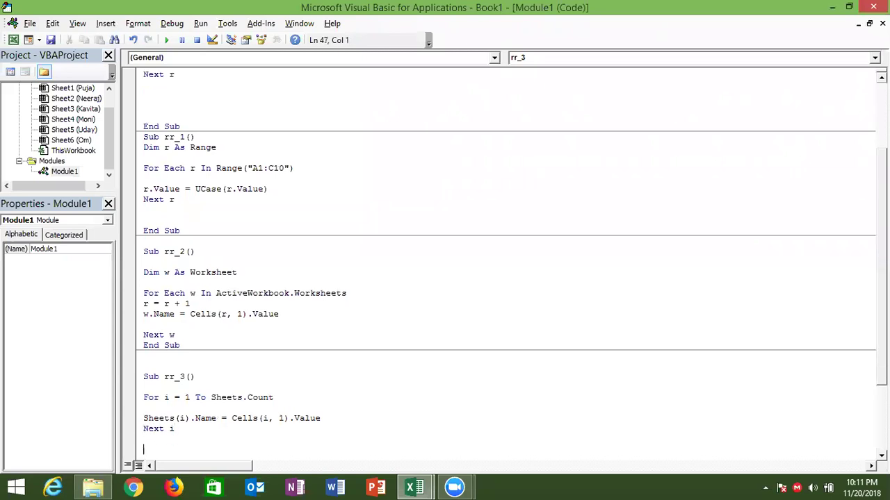
{"action": "key", "text": "Down"}
{"action": "key", "text": "Down"}
{"action": "key", "text": "Up"}
{"action": "key", "text": "Up"}
{"action": "key", "text": "Up"}
{"action": "key", "text": "End"}
{"action": "key", "text": "Return"}
{"action": "key", "text": "Left"}
{"action": "key", "text": "Left"}
{"action": "key", "text": "Left"}
{"action": "key", "text": "Left"}
{"action": "key", "text": "Left"}
{"action": "key", "text": "Left"}
{"action": "key", "text": "Left"}
{"action": "key", "text": "Return"}
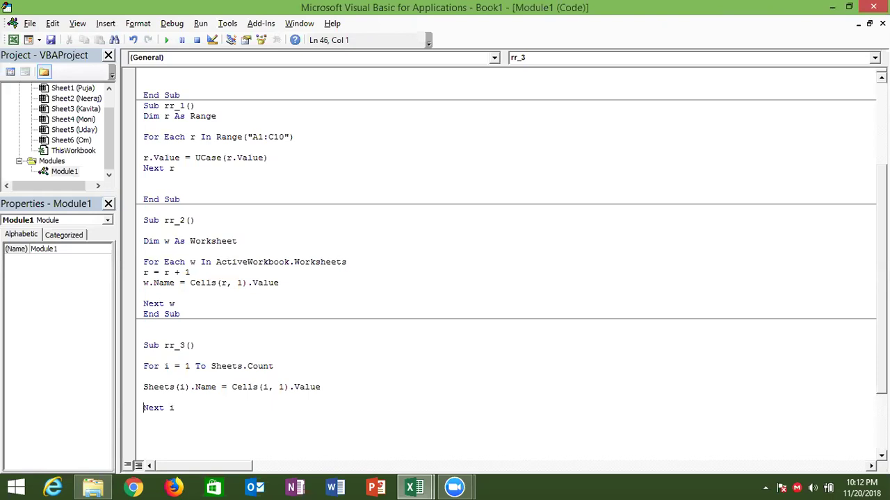
- Change rr_3's loop limit to Sheets.Count - 1, then revert it to Sheets.Count
{"action": "left_click", "coordinate": [294, 369]}
{"action": "type", "text": "- 1"}
{"action": "left_click", "coordinate": [301, 444]}
{"action": "left_click", "coordinate": [297, 366]}
{"action": "key", "text": "BackSpace"}
{"action": "key", "text": "BackSpace"}
{"action": "key", "text": "BackSpace"}
- Close and reopen the VBA editor, select all module code, then return to Excel
{"action": "left_click", "coordinate": [865, 11]}
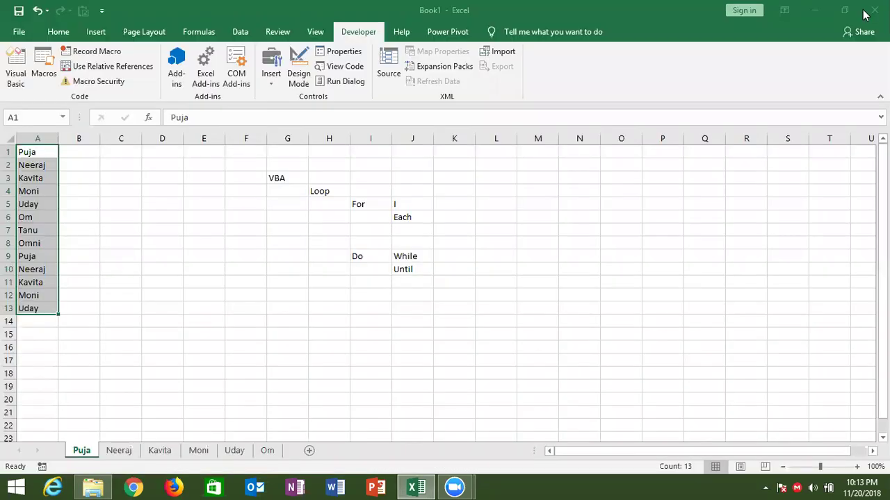
{"action": "left_click", "coordinate": [23, 61]}
{"action": "left_click", "coordinate": [179, 199]}
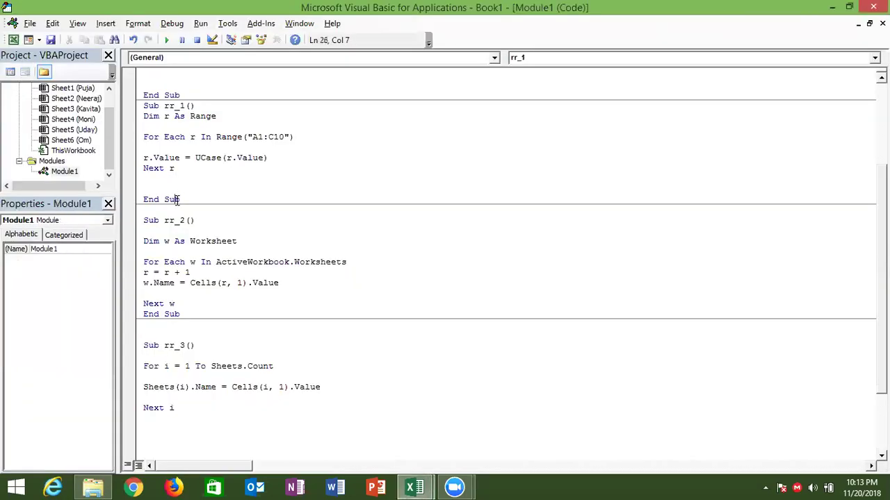
{"action": "key", "text": "ctrl+a"}
{"action": "key", "text": "alt+F11"}
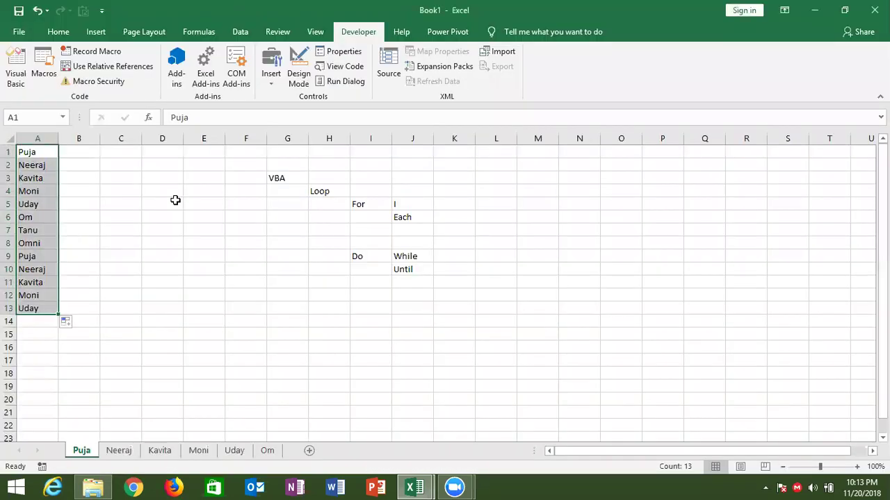
- Minimize the Excel windows to the desktop and bring up Zoom's end-meeting prompt
{"action": "left_click", "coordinate": [416, 487]}
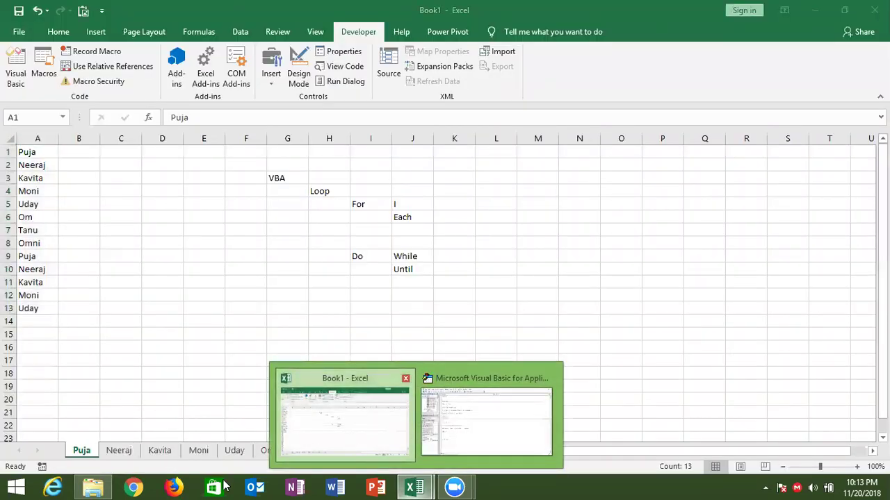
{"action": "key", "text": "super+d"}
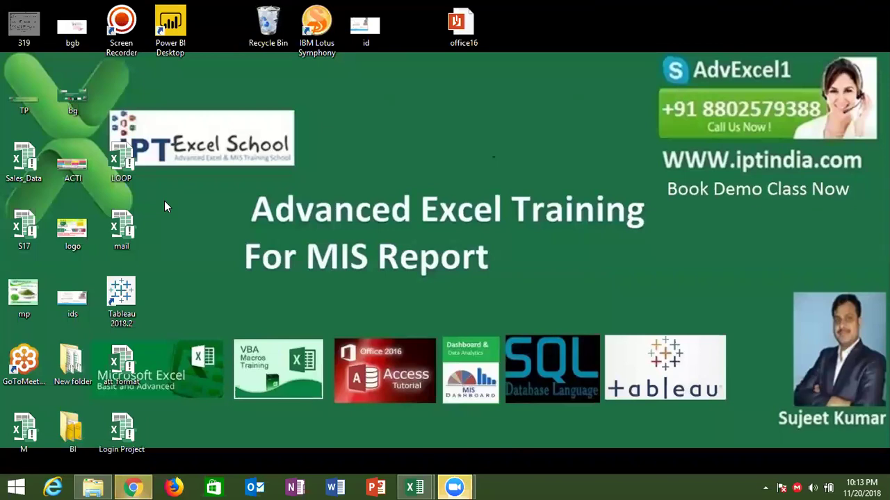
{"action": "key", "text": "alt+q"}
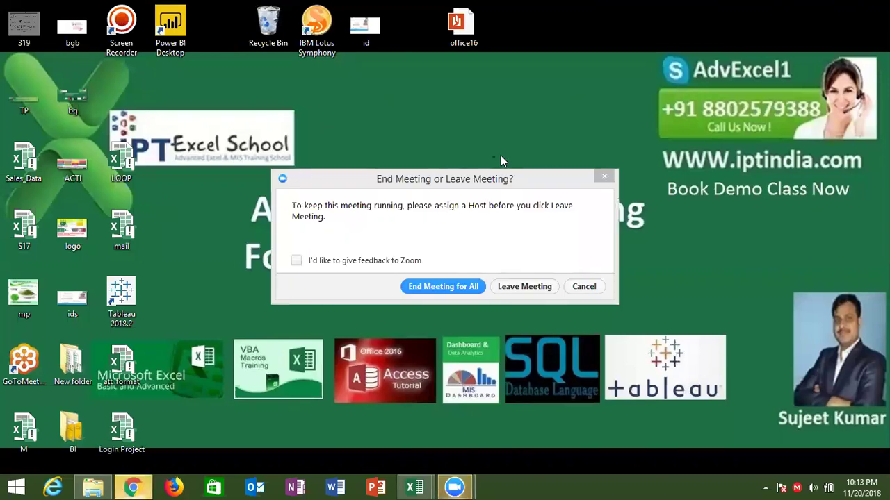